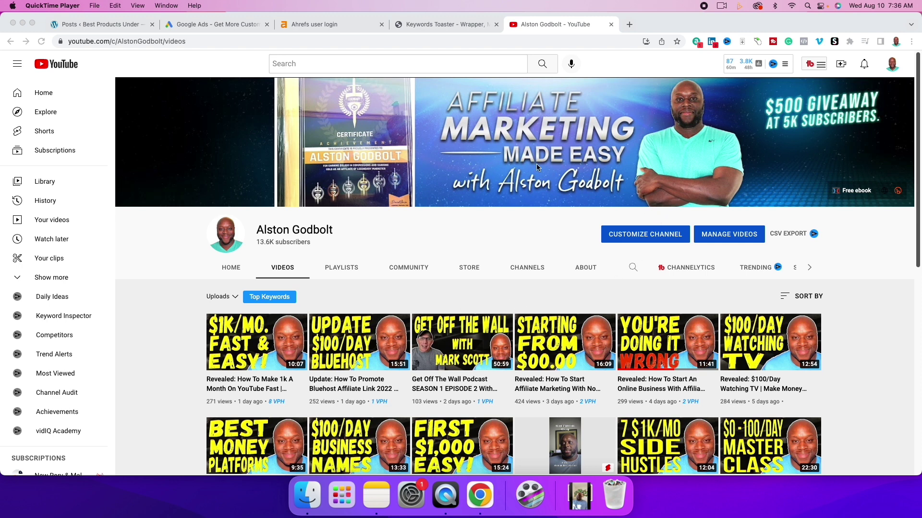
Sign in to Ahrefs and look up the keyword "best" in Keywords Explorer for Google in the United States
{"action": "left_click", "coordinate": [339, 27]}
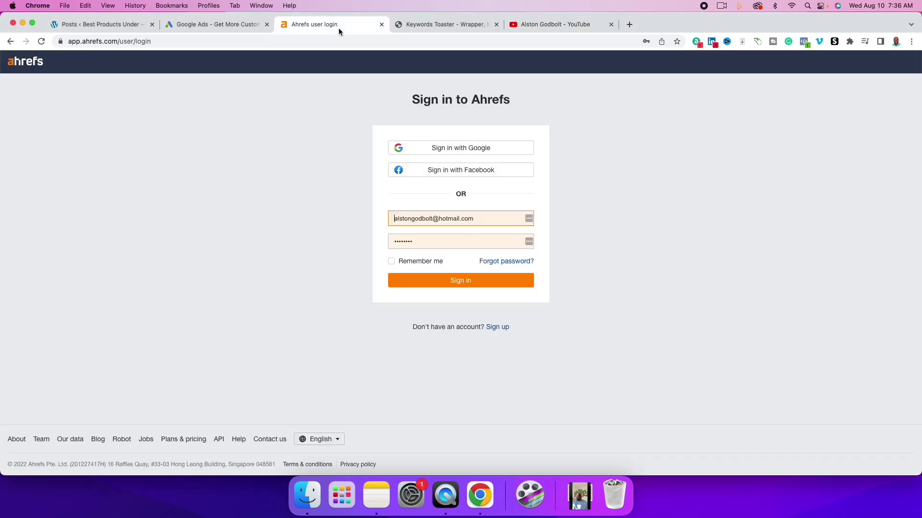
{"action": "left_click", "coordinate": [473, 287]}
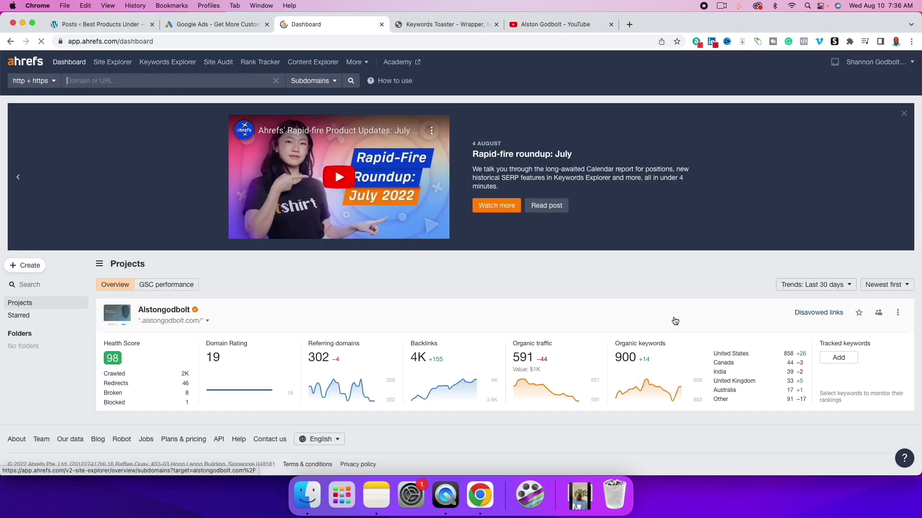
{"action": "left_click", "coordinate": [179, 63]}
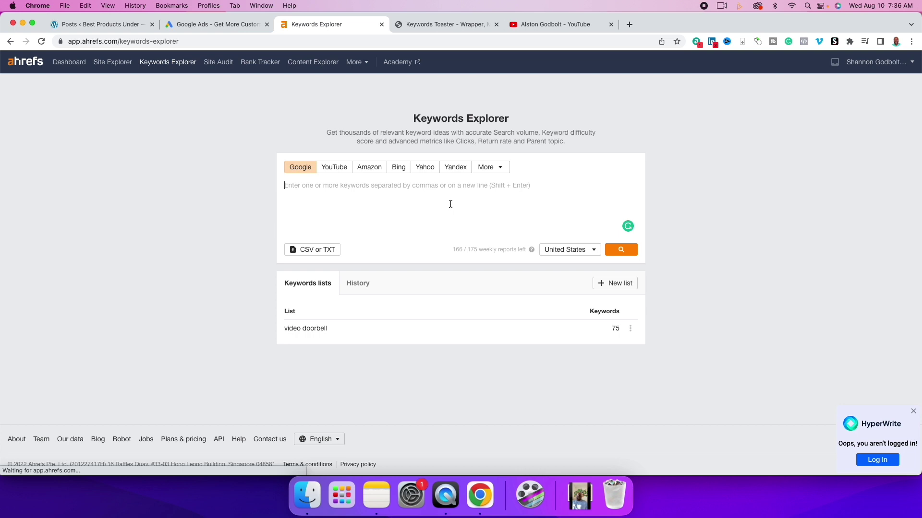
{"action": "type", "text": "best"}
{"action": "left_click", "coordinate": [620, 250]}
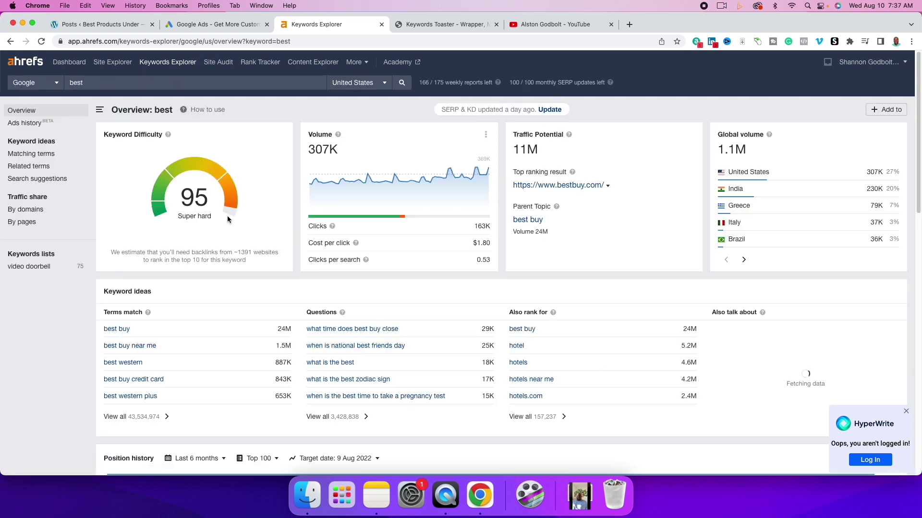
Open the matching terms for "best" and set the Include filter to any of the words "under, for"
{"action": "left_click", "coordinate": [31, 154]}
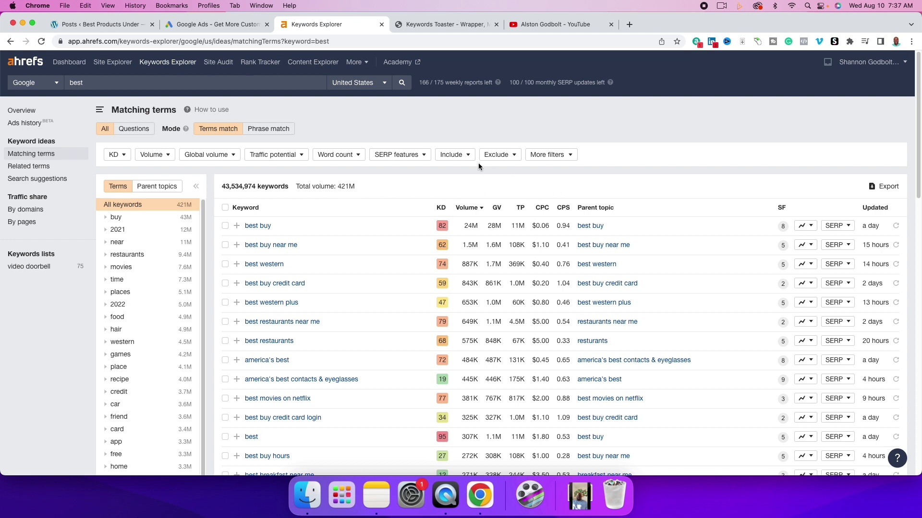
{"action": "left_click", "coordinate": [454, 158]}
{"action": "left_click", "coordinate": [498, 175]}
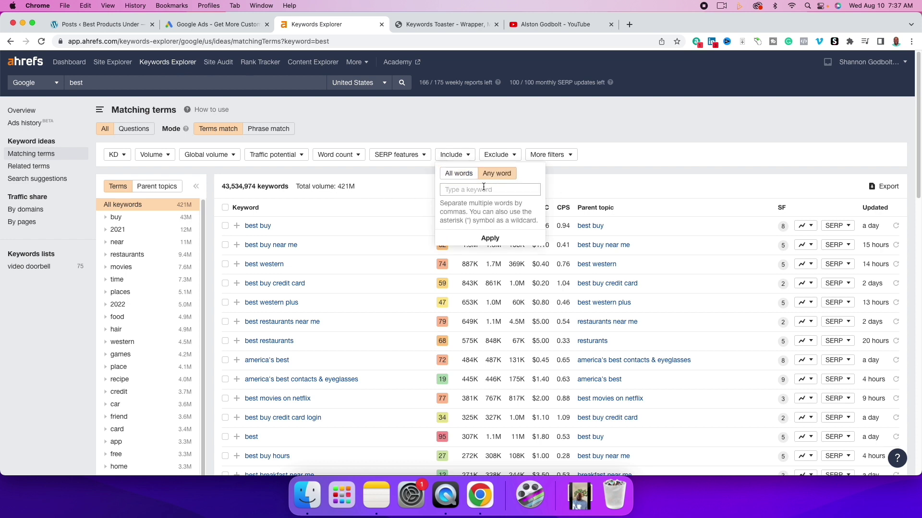
{"action": "left_click", "coordinate": [483, 188]}
{"action": "type", "text": "under, for"}
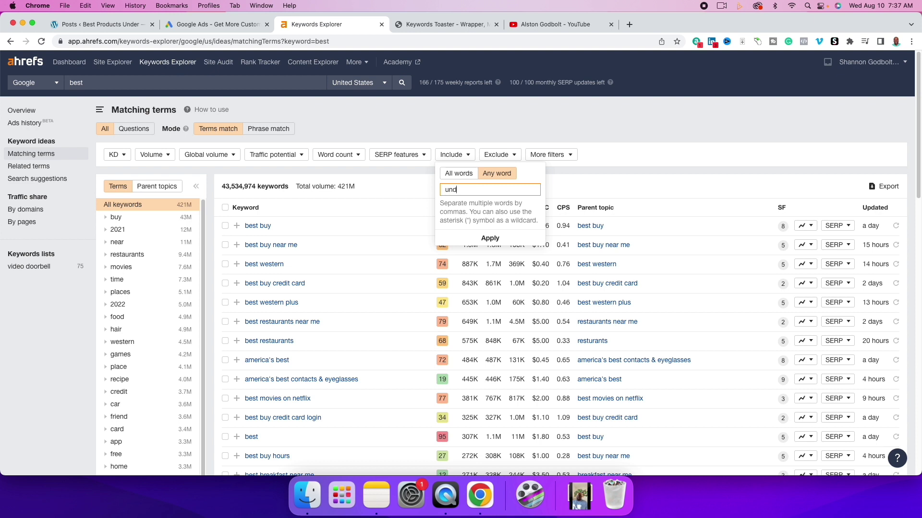
{"action": "left_click", "coordinate": [490, 238]}
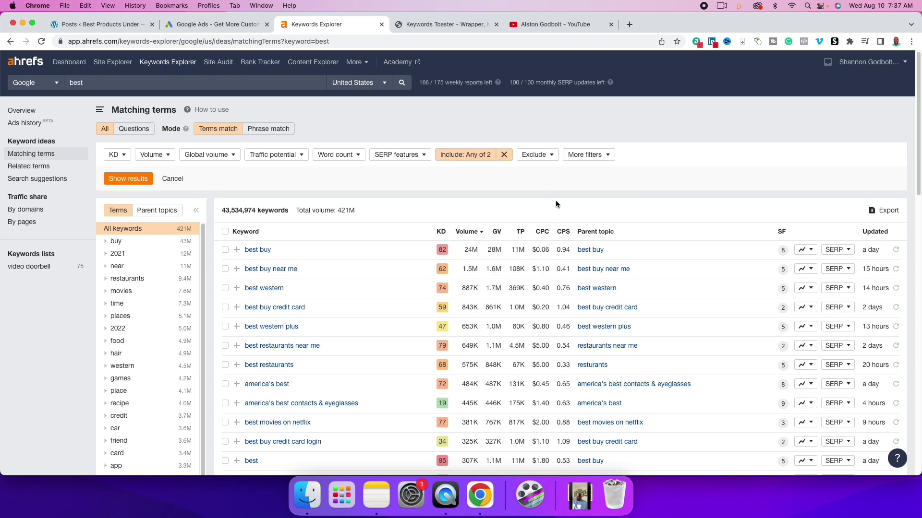
Add a cost-per-click filter with a maximum of $0.50
{"action": "left_click", "coordinate": [603, 156]}
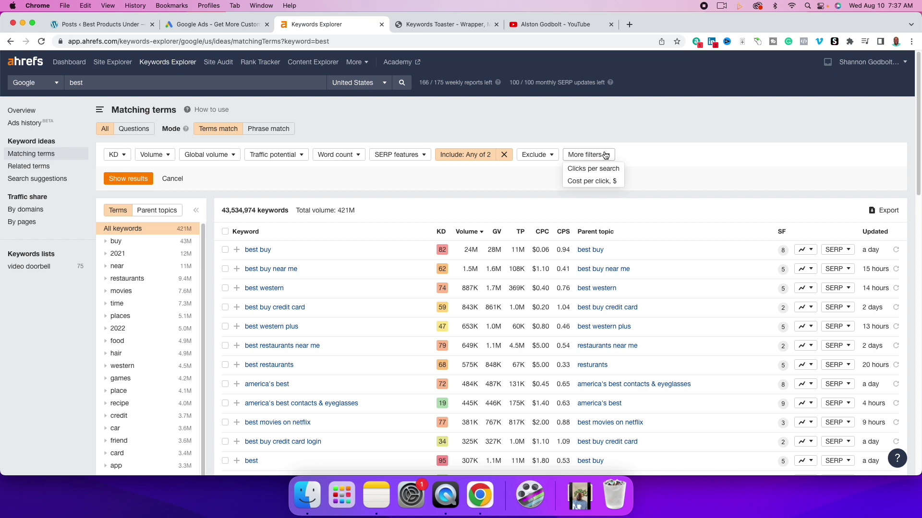
{"action": "left_click", "coordinate": [594, 181]}
{"action": "left_click", "coordinate": [642, 176]}
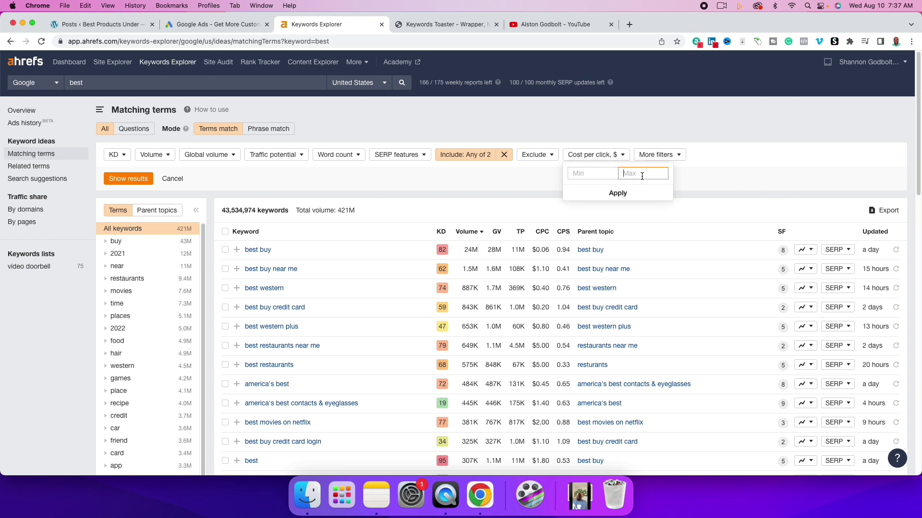
{"action": "type", "text": ".50"}
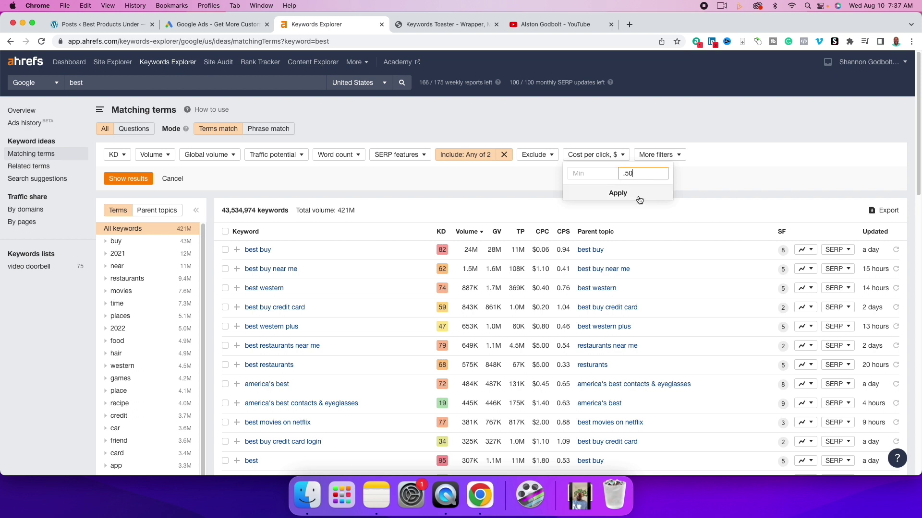
{"action": "left_click", "coordinate": [618, 193]}
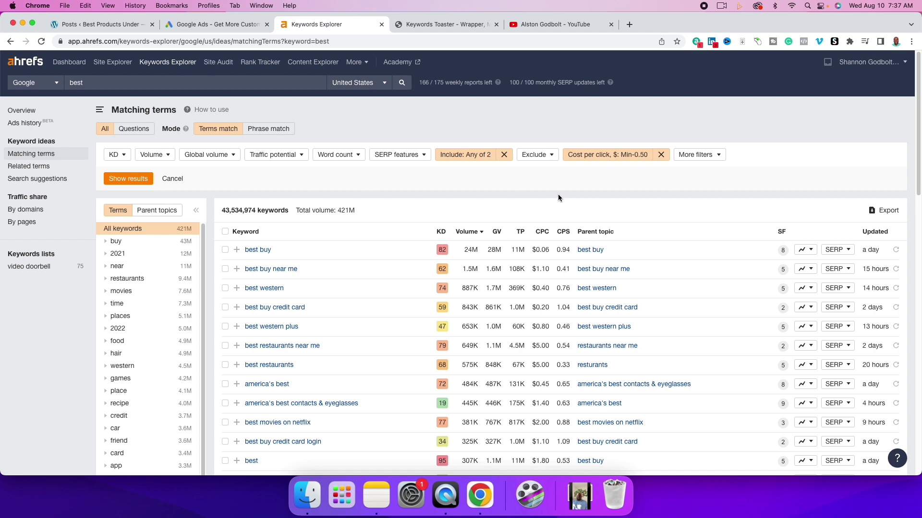
Exclude keywords with the SERP features Top ads and Bottom ads, and show the filtered results
{"action": "left_click", "coordinate": [396, 155]}
{"action": "left_click", "coordinate": [423, 174]}
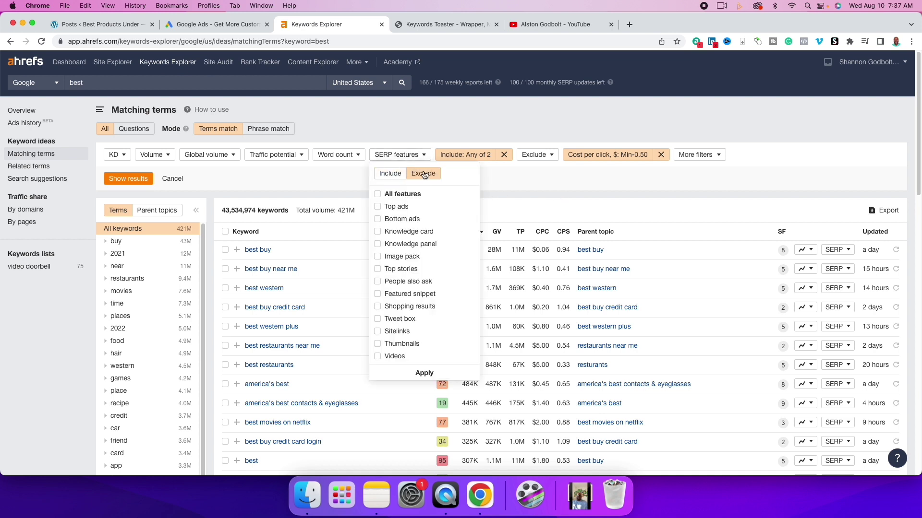
{"action": "left_click", "coordinate": [378, 208]}
{"action": "left_click", "coordinate": [378, 220]}
{"action": "left_click", "coordinate": [424, 373]}
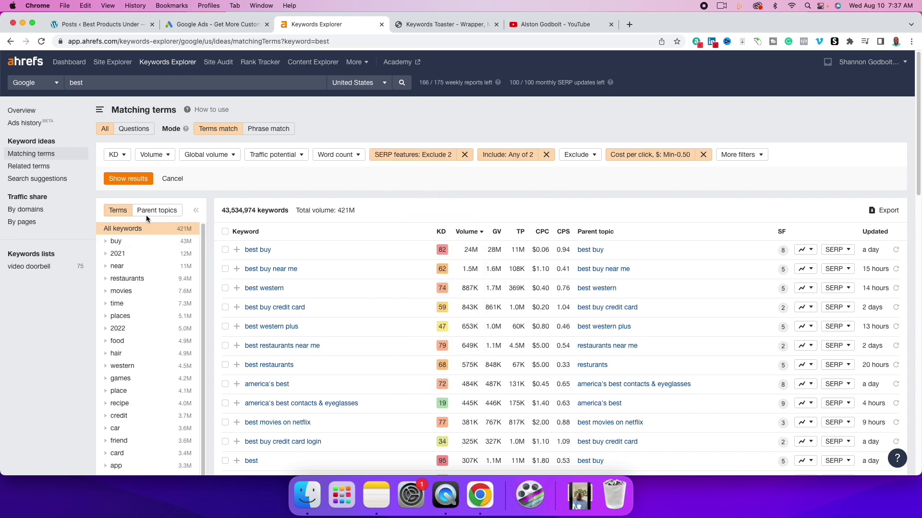
{"action": "left_click", "coordinate": [129, 180]}
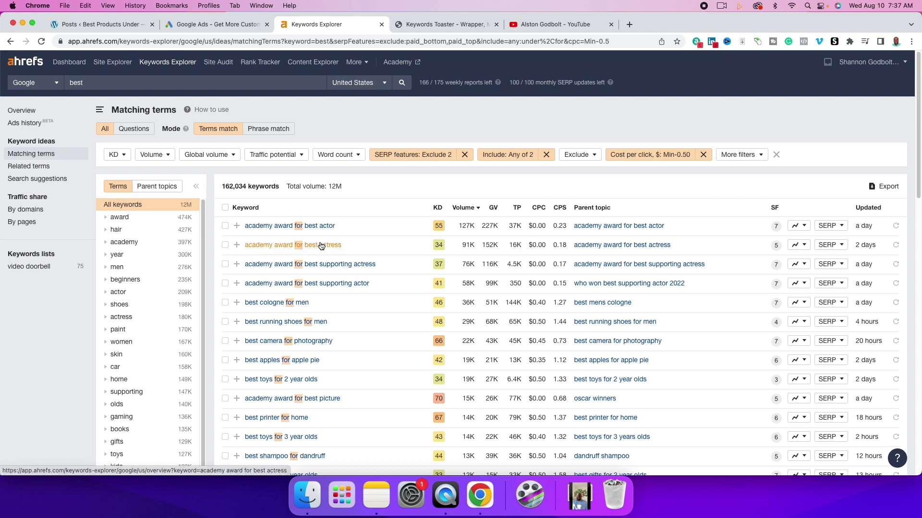
Copy the keyword "best cologne for men", search Google for it in a new tab and check the results for ads
{"action": "scroll", "coordinate": [364, 336], "scroll_direction": "down", "scroll_amount": 1}
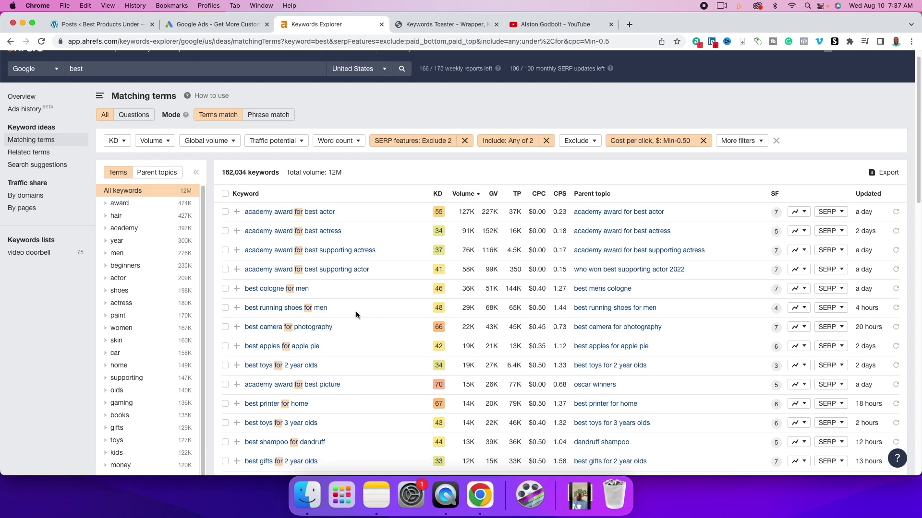
{"action": "left_click_drag", "start_coordinate": [328, 294], "coordinate": [245, 291]}
{"action": "key", "text": "super+c"}
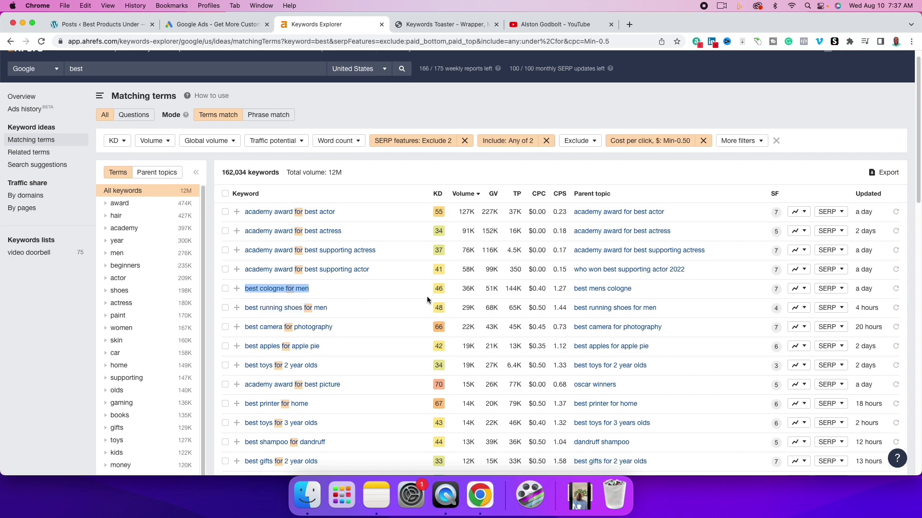
{"action": "left_click", "coordinate": [631, 29]}
{"action": "key", "text": "super+v"}
{"action": "key", "text": "Return"}
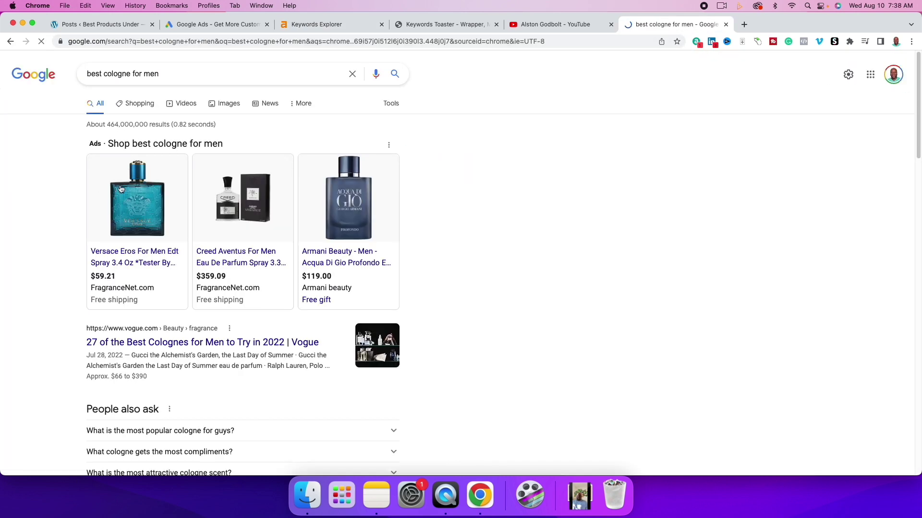
{"action": "scroll", "coordinate": [369, 194], "scroll_direction": "down", "scroll_amount": 10}
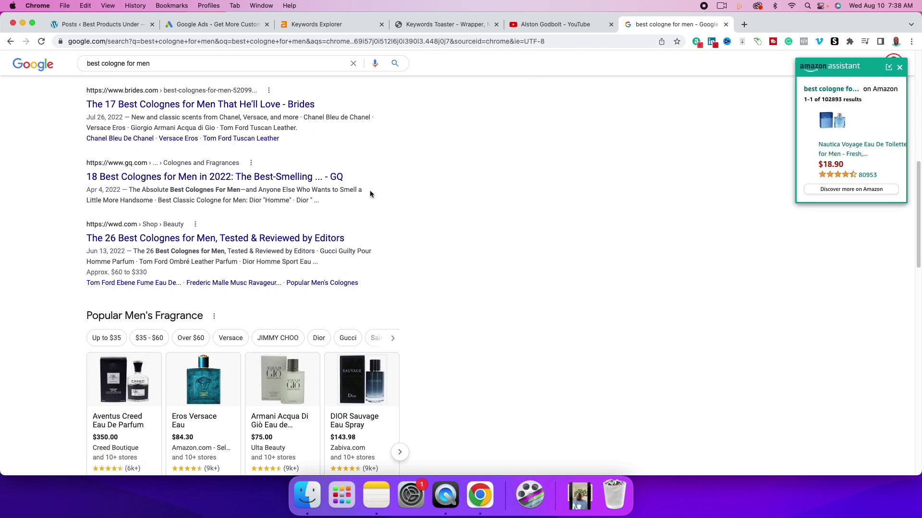
{"action": "scroll", "coordinate": [340, 295], "scroll_direction": "down", "scroll_amount": 10}
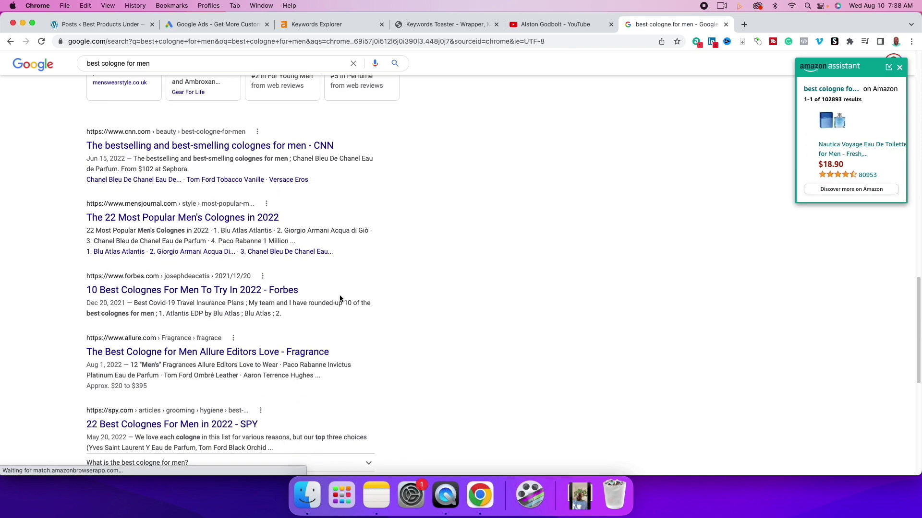
{"action": "scroll", "coordinate": [340, 298], "scroll_direction": "up", "scroll_amount": 8}
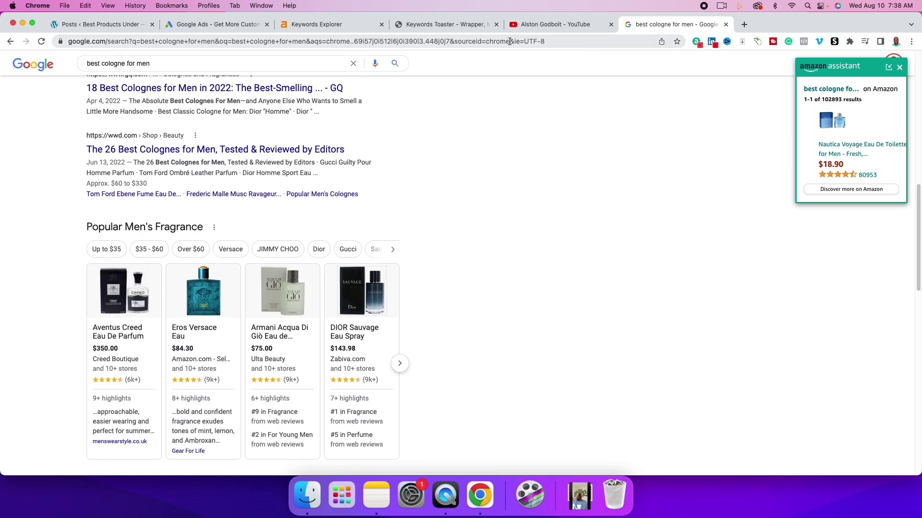
Copy the keyword "best camera for photography" from the Ahrefs list, search Google for it and check the results for ads
{"action": "left_click", "coordinate": [347, 25]}
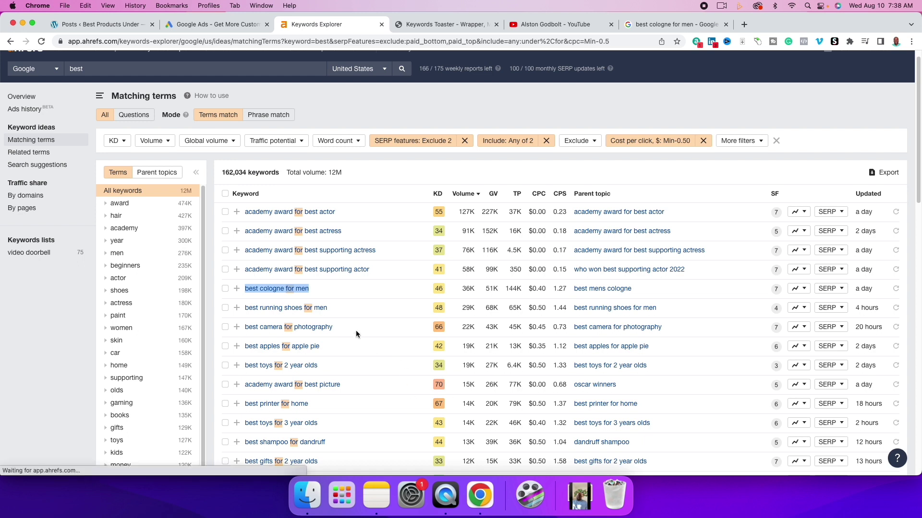
{"action": "left_click_drag", "start_coordinate": [344, 327], "coordinate": [247, 335]}
{"action": "key", "text": "super+c"}
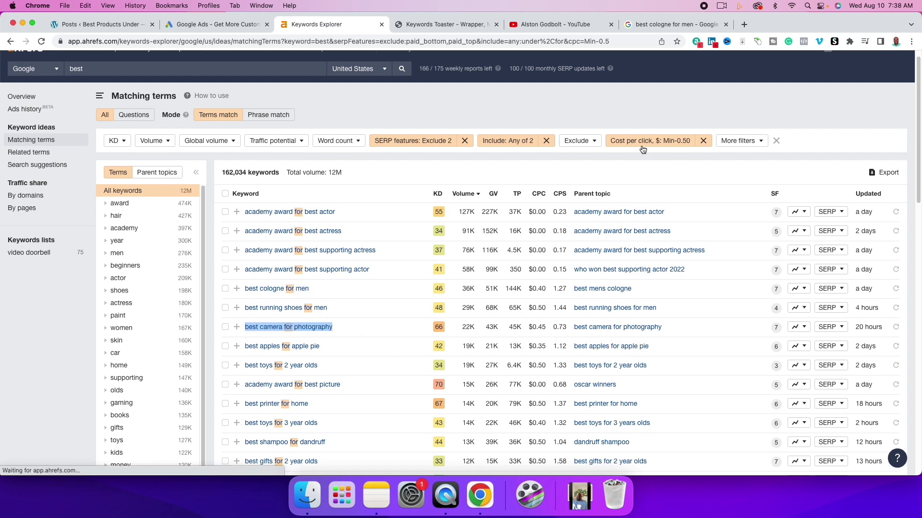
{"action": "left_click", "coordinate": [672, 25]}
{"action": "left_click", "coordinate": [349, 40]}
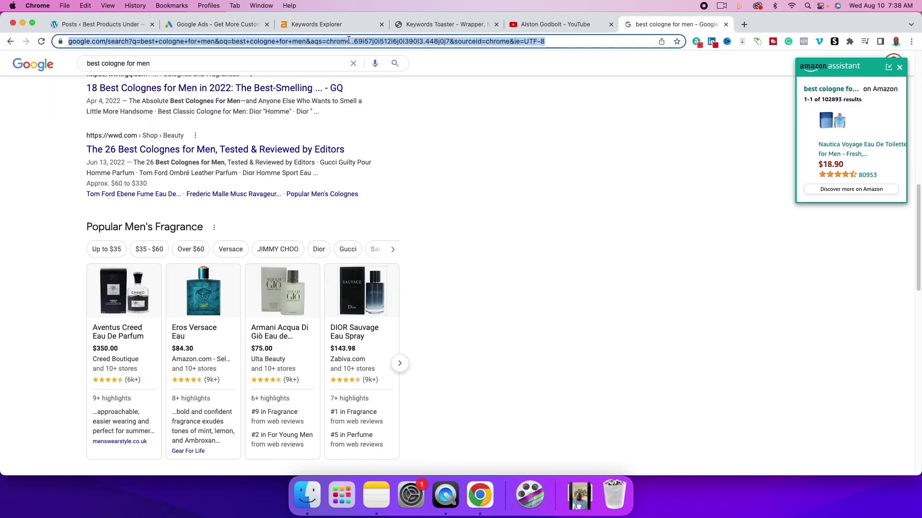
{"action": "key", "text": "super+v"}
{"action": "key", "text": "Return"}
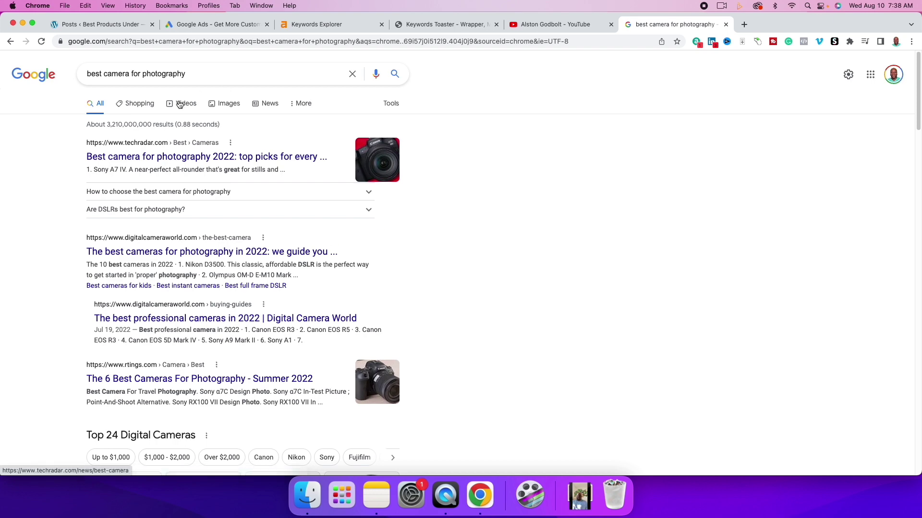
{"action": "scroll", "coordinate": [209, 332], "scroll_direction": "down", "scroll_amount": 10}
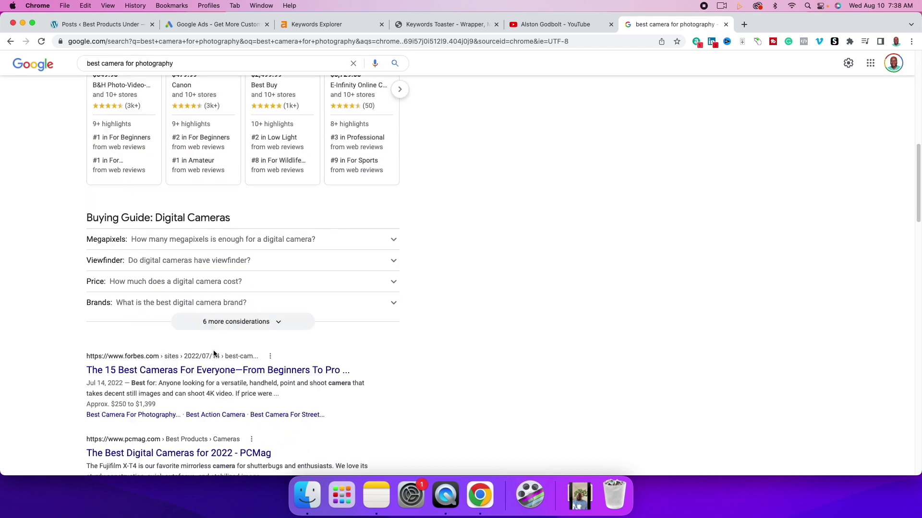
{"action": "scroll", "coordinate": [215, 354], "scroll_direction": "down", "scroll_amount": 9}
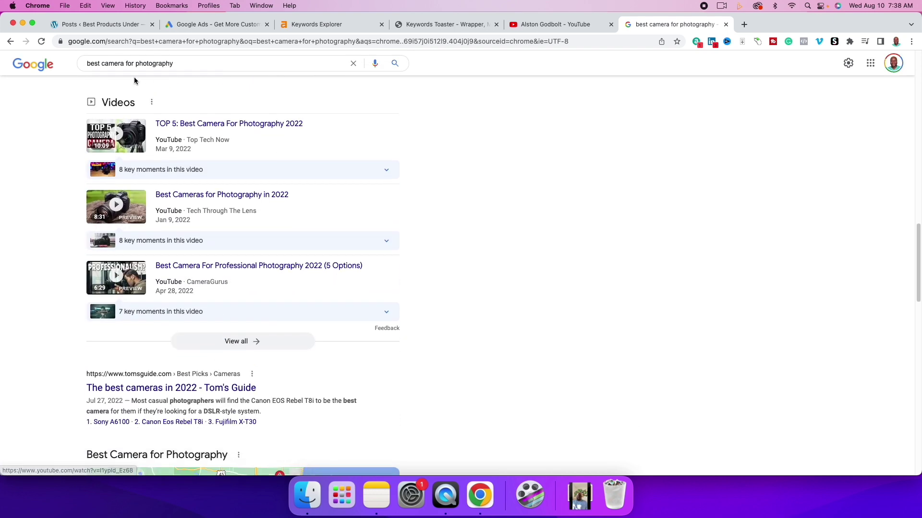
{"action": "scroll", "coordinate": [227, 367], "scroll_direction": "up", "scroll_amount": 2}
{"action": "scroll", "coordinate": [227, 367], "scroll_direction": "down", "scroll_amount": 8}
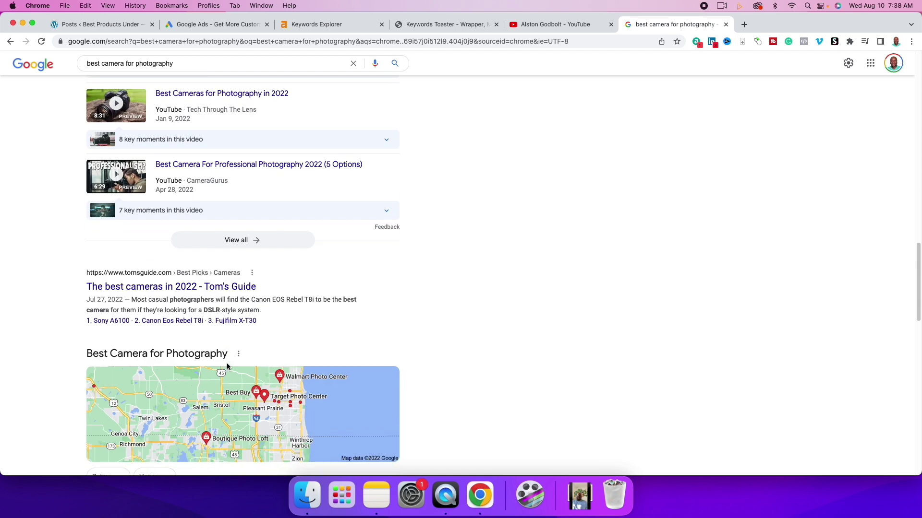
{"action": "scroll", "coordinate": [227, 367], "scroll_direction": "up", "scroll_amount": 20}
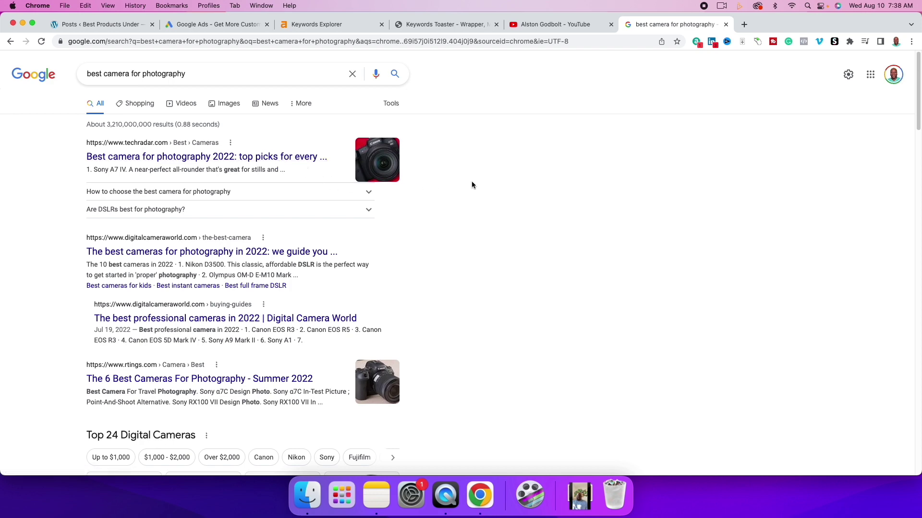
Return to the Ahrefs keyword list and highlight "best printer for home"
{"action": "left_click", "coordinate": [351, 30]}
{"action": "scroll", "coordinate": [417, 303], "scroll_direction": "down", "scroll_amount": 3}
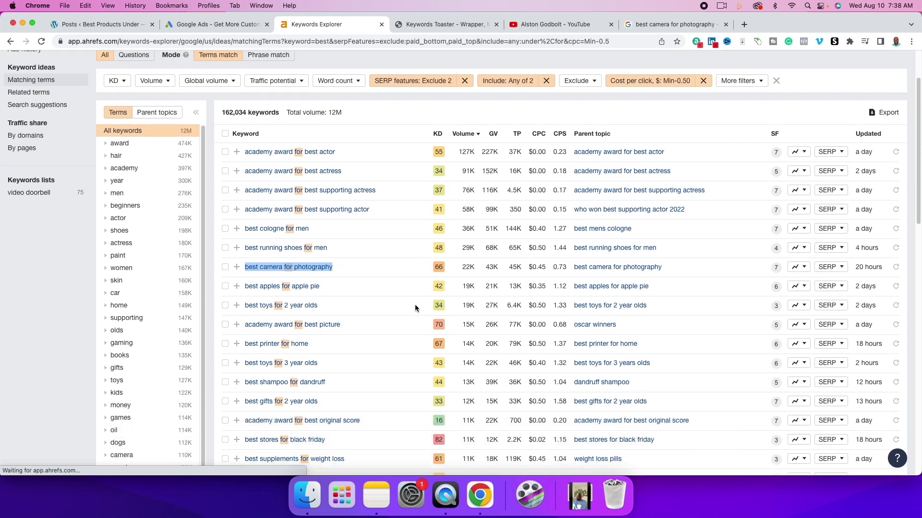
{"action": "left_click_drag", "start_coordinate": [309, 296], "coordinate": [243, 296]}
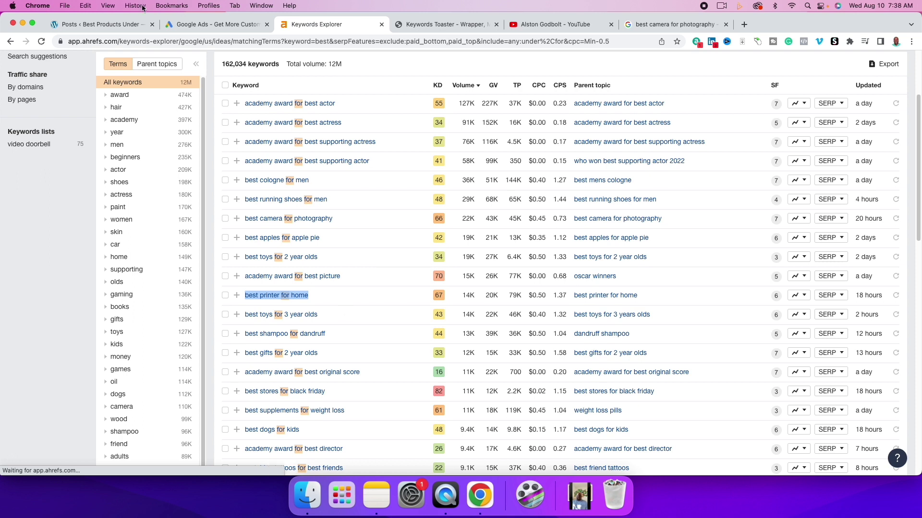
View the WordPress post "Best Printer For Home: The Complete Guide" and compare its title with the keyword highlighted in Ahrefs
{"action": "left_click", "coordinate": [124, 25]}
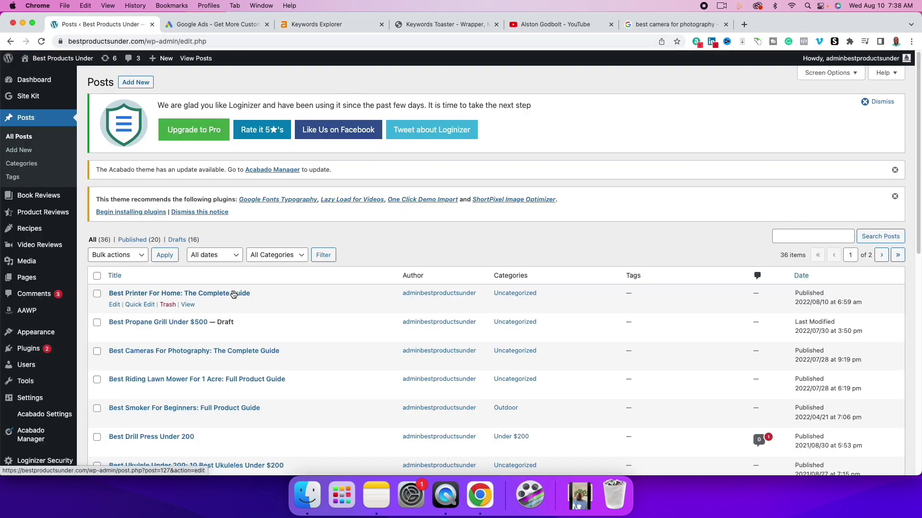
{"action": "left_click", "coordinate": [188, 304]}
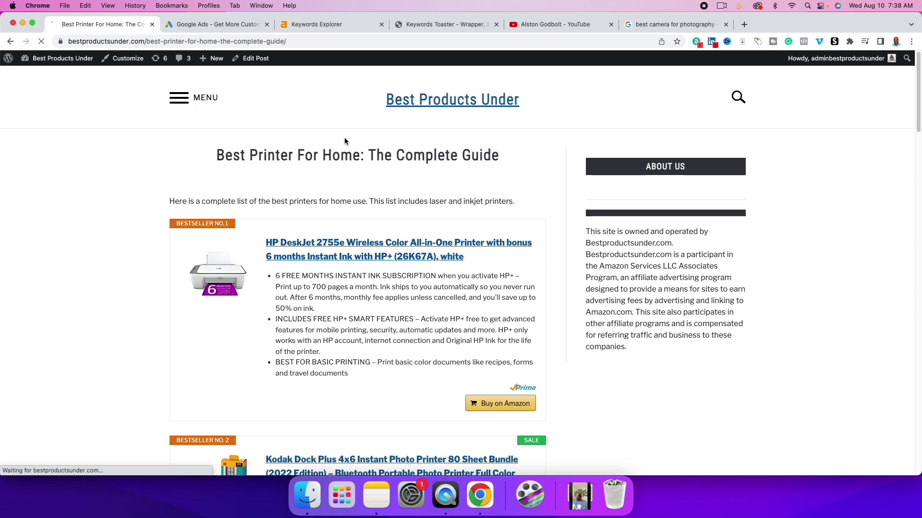
{"action": "left_click_drag", "start_coordinate": [218, 157], "coordinate": [368, 156]}
{"action": "left_click", "coordinate": [368, 30]}
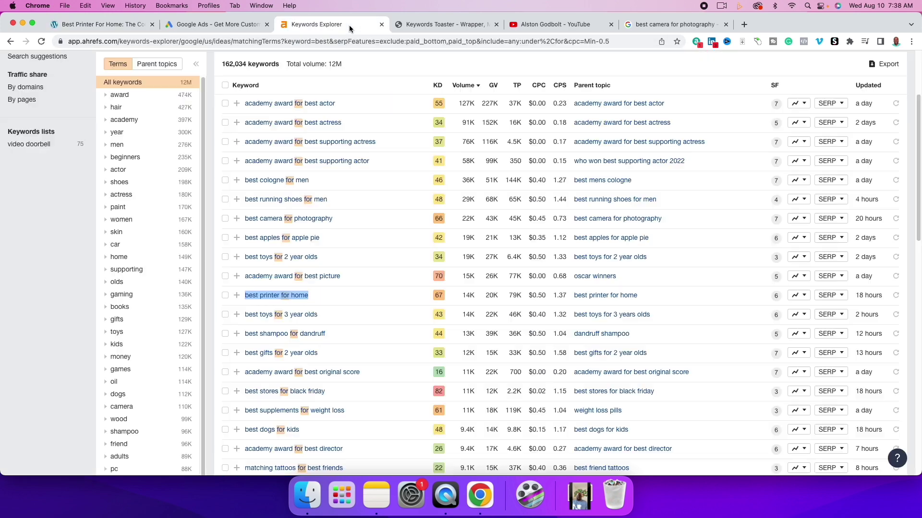
{"action": "left_click", "coordinate": [102, 28]}
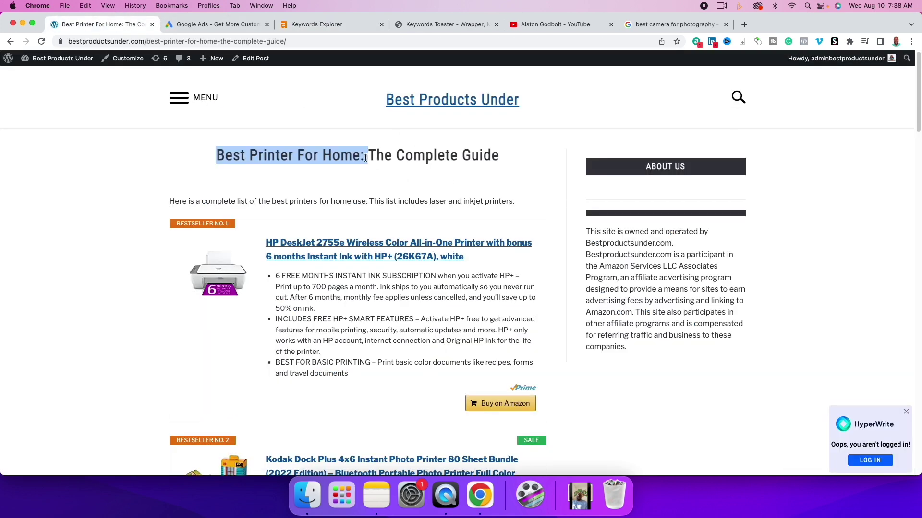
Review the printer guide's title, intro and product boxes, and open the post for editing to examine its Amazon bestseller shortcode
{"action": "left_click_drag", "start_coordinate": [365, 158], "coordinate": [501, 169]}
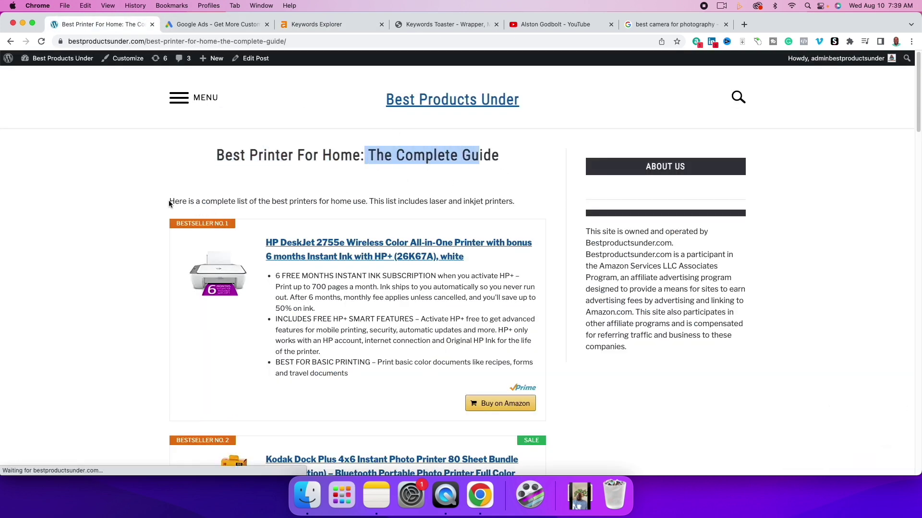
{"action": "left_click_drag", "start_coordinate": [170, 202], "coordinate": [341, 210]}
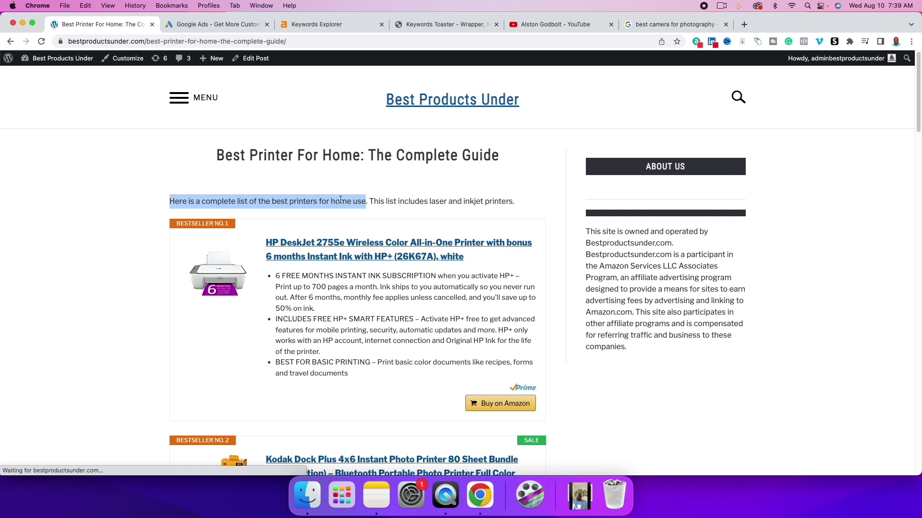
{"action": "scroll", "coordinate": [85, 223], "scroll_direction": "down", "scroll_amount": 3}
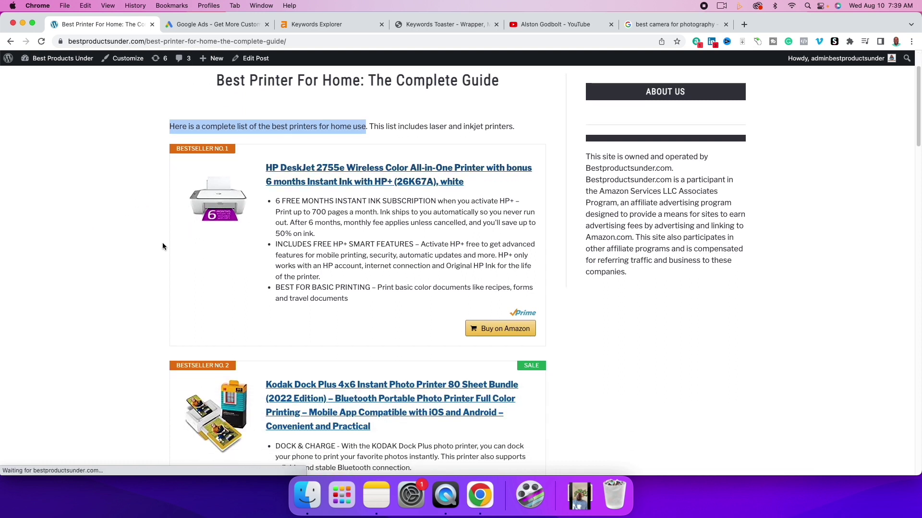
{"action": "left_click", "coordinate": [76, 272]}
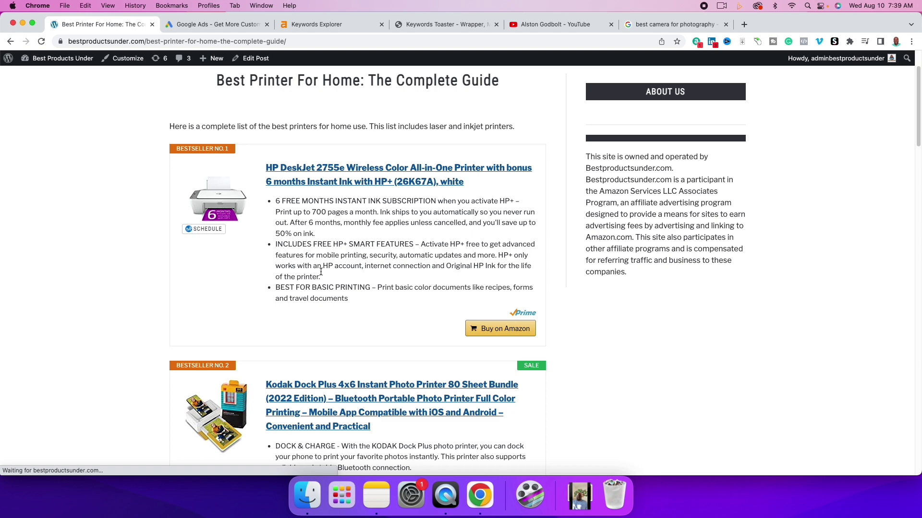
{"action": "scroll", "coordinate": [337, 255], "scroll_direction": "down", "scroll_amount": 5}
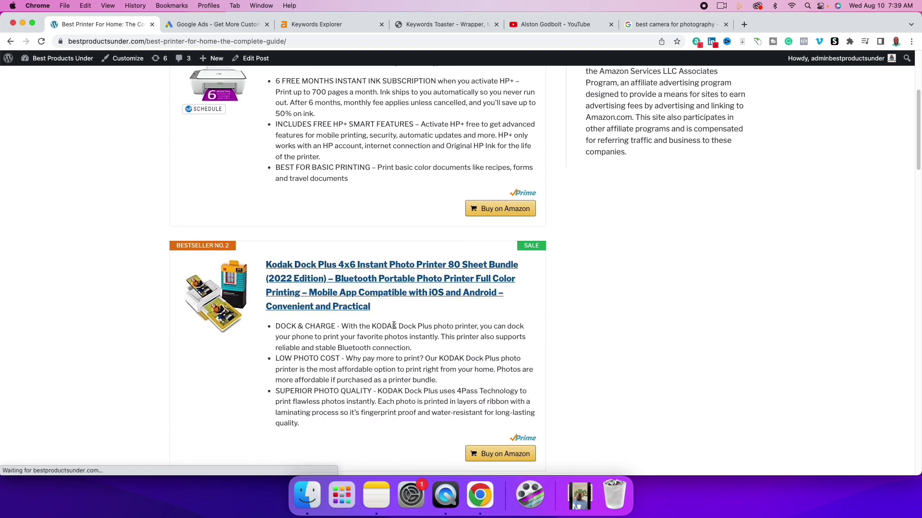
{"action": "scroll", "coordinate": [393, 326], "scroll_direction": "up", "scroll_amount": 8}
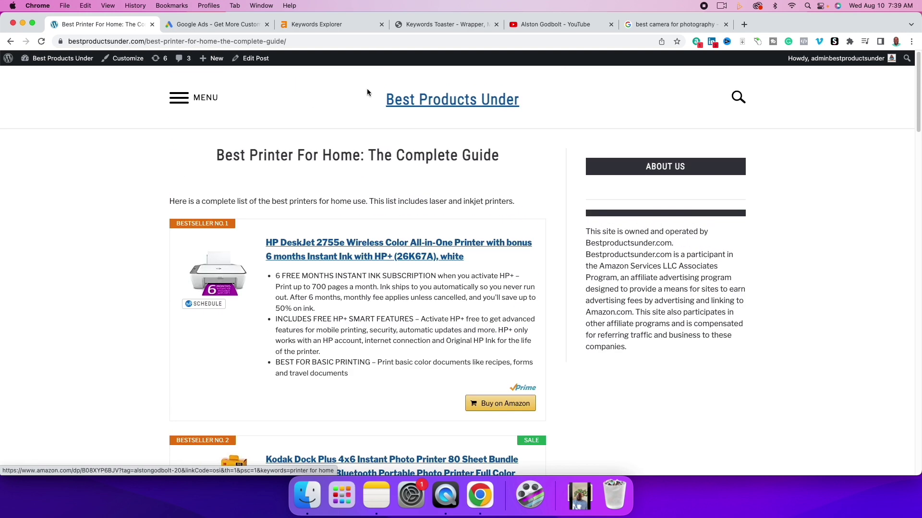
{"action": "left_click", "coordinate": [256, 59]}
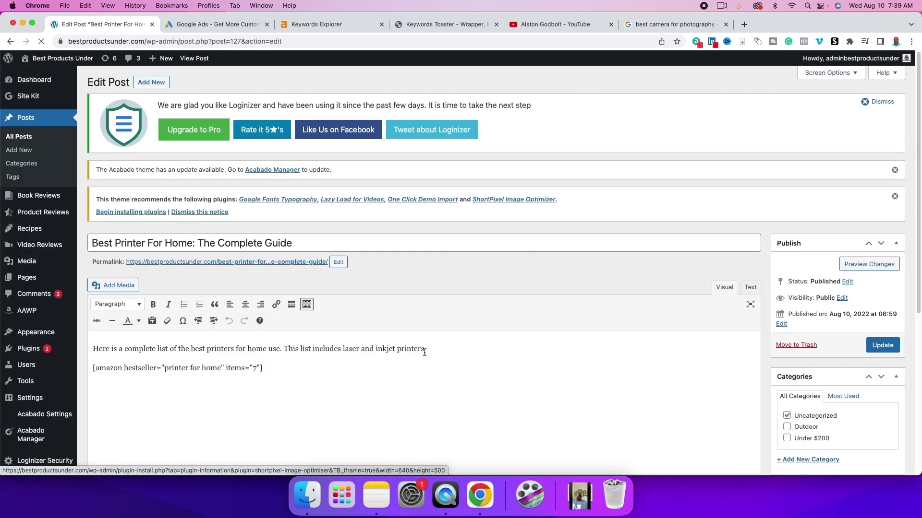
{"action": "scroll", "coordinate": [413, 358], "scroll_direction": "down", "scroll_amount": 3}
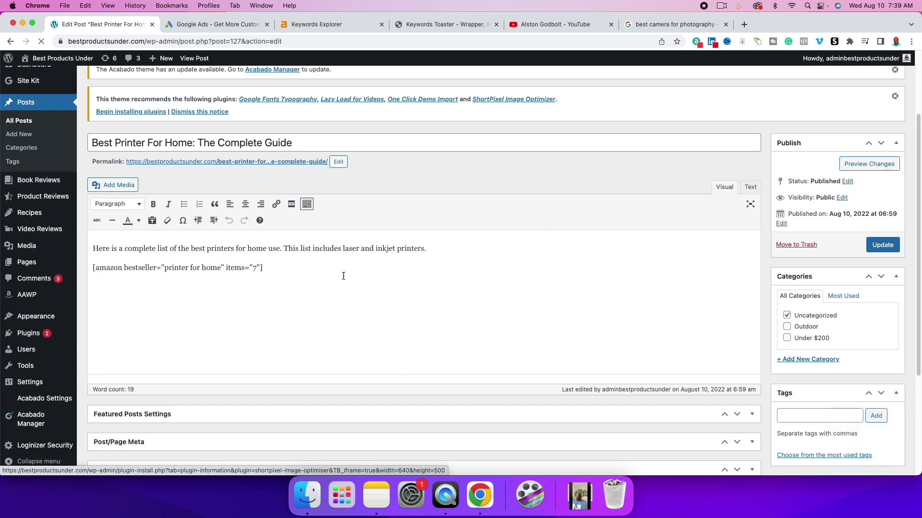
Open amazon.com in a new tab and search for "best printer for home"
{"action": "left_click", "coordinate": [745, 24]}
{"action": "type", "text": "amazon.com"}
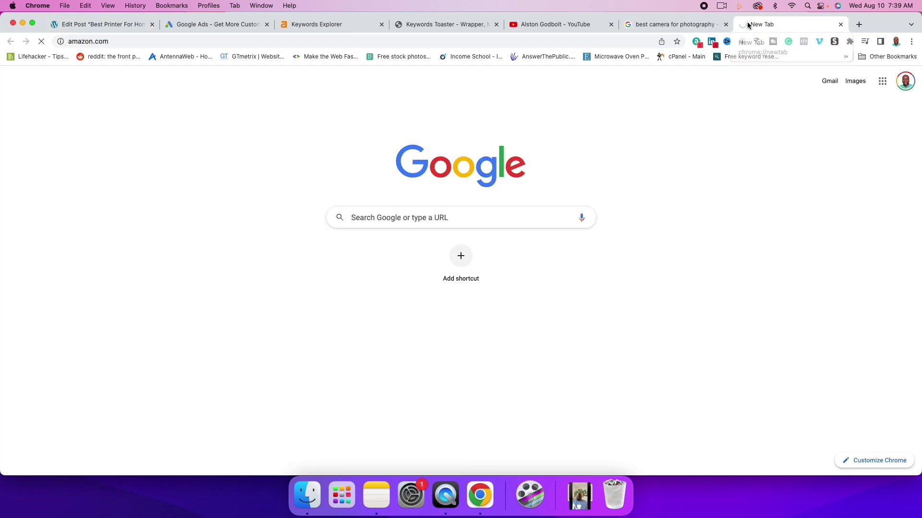
{"action": "key", "text": "Return"}
{"action": "left_click", "coordinate": [344, 91]}
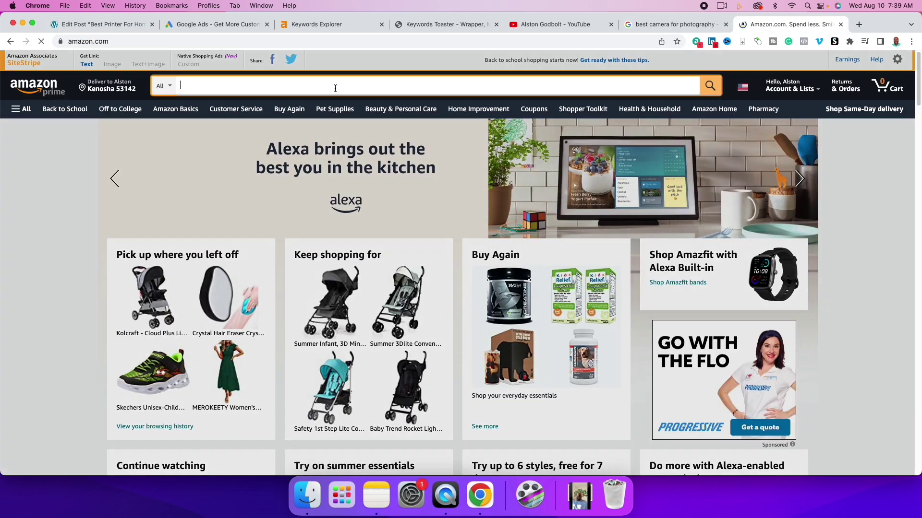
{"action": "key", "text": "super+v"}
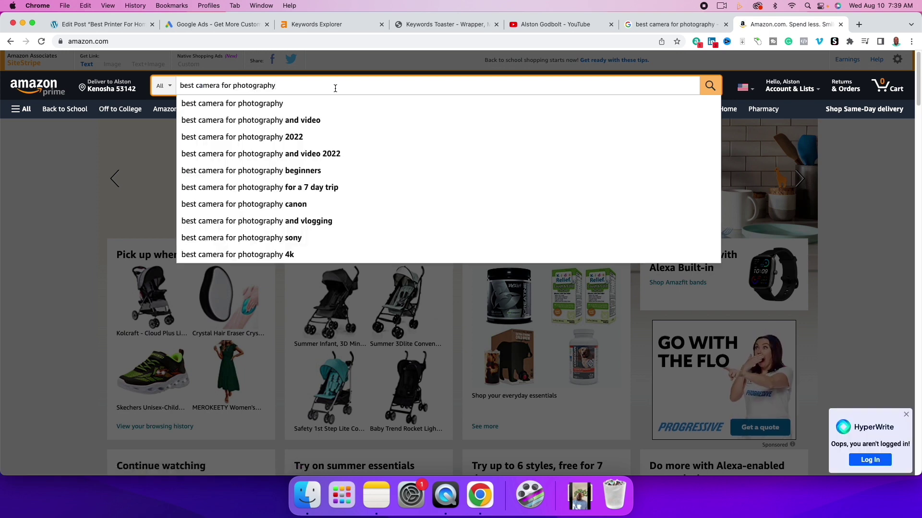
{"action": "left_click_drag", "start_coordinate": [196, 86], "coordinate": [334, 87]}
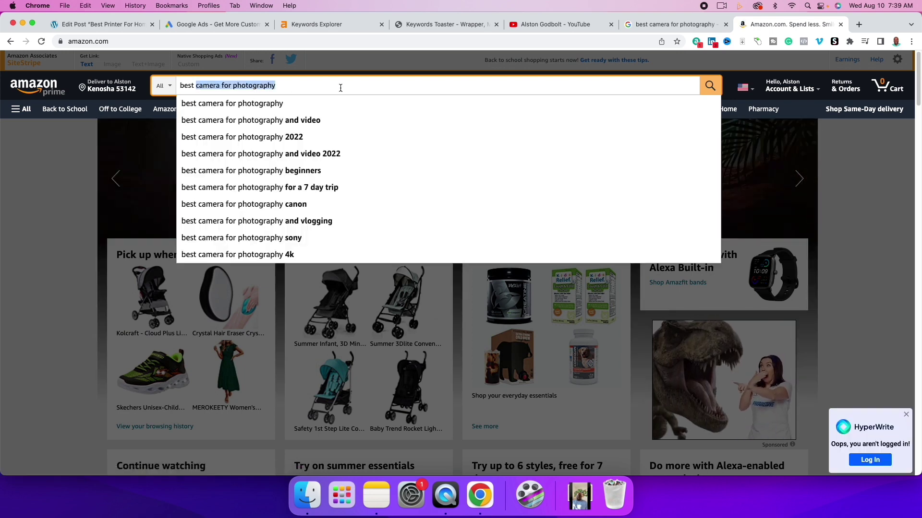
{"action": "type", "text": "printer for home"}
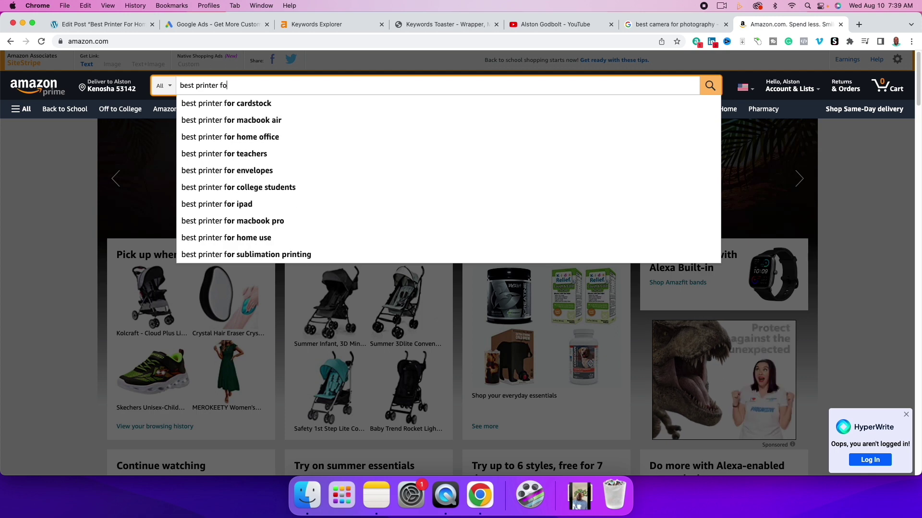
{"action": "key", "text": "Return"}
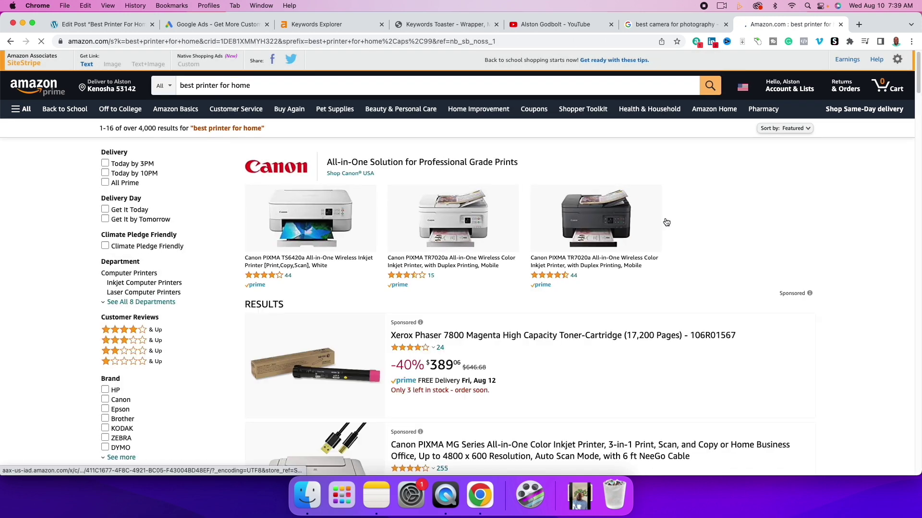
Sort the Amazon printer results by Avg. Customer Review and browse the listed products and ratings
{"action": "left_click", "coordinate": [802, 128]}
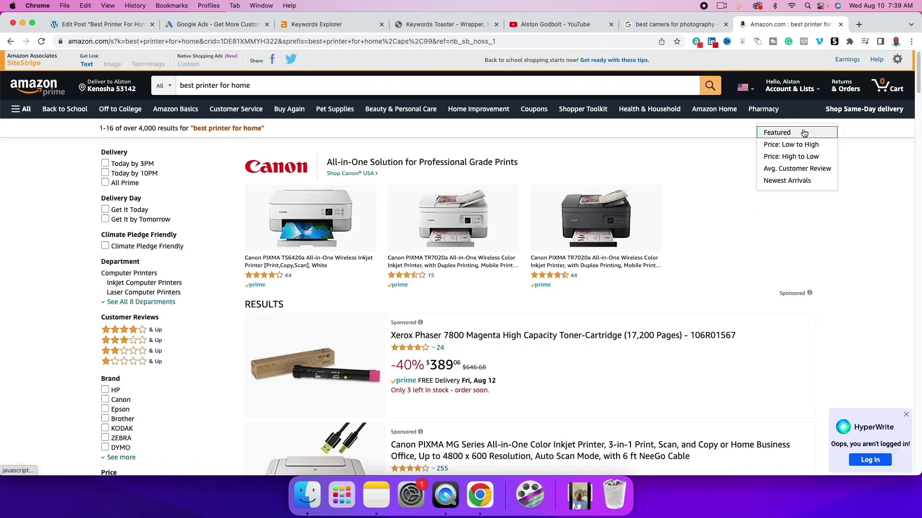
{"action": "left_click", "coordinate": [797, 168]}
{"action": "scroll", "coordinate": [448, 282], "scroll_direction": "down", "scroll_amount": 2}
{"action": "scroll", "coordinate": [588, 318], "scroll_direction": "down", "scroll_amount": 7}
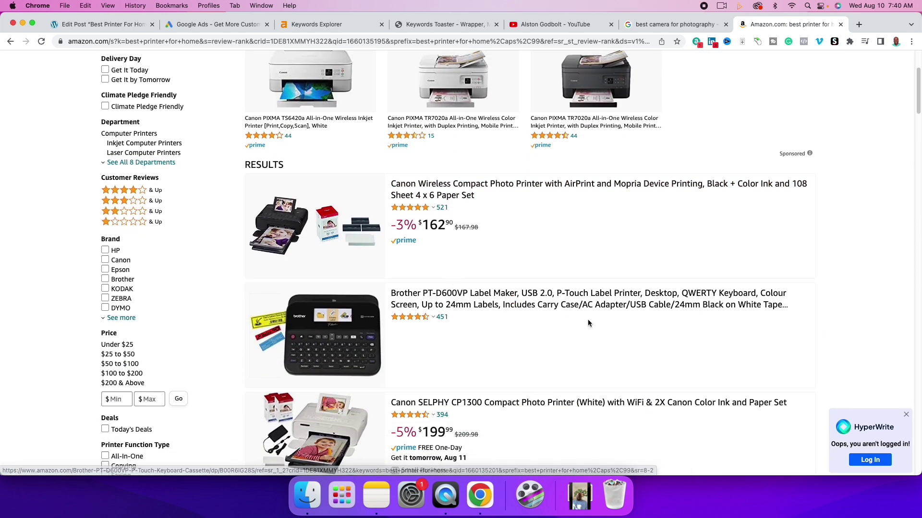
{"action": "scroll", "coordinate": [589, 323], "scroll_direction": "down", "scroll_amount": 5}
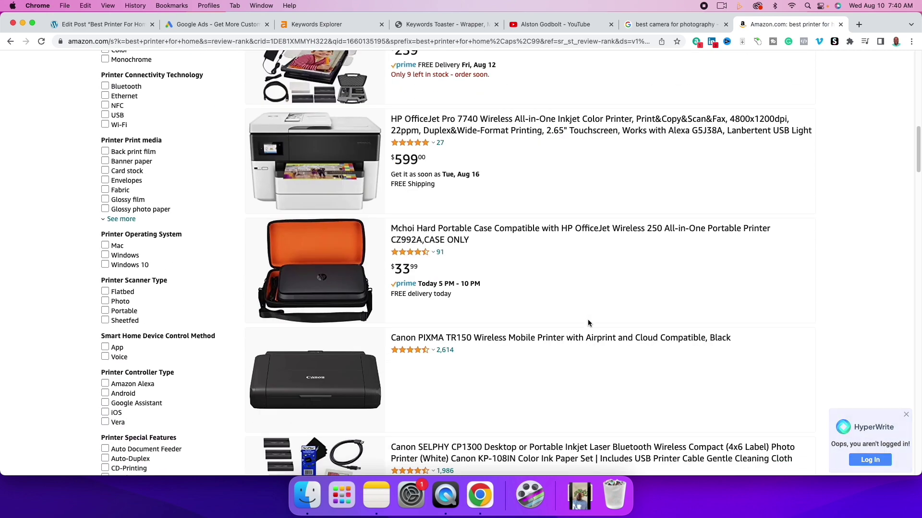
{"action": "scroll", "coordinate": [588, 320], "scroll_direction": "up", "scroll_amount": 4}
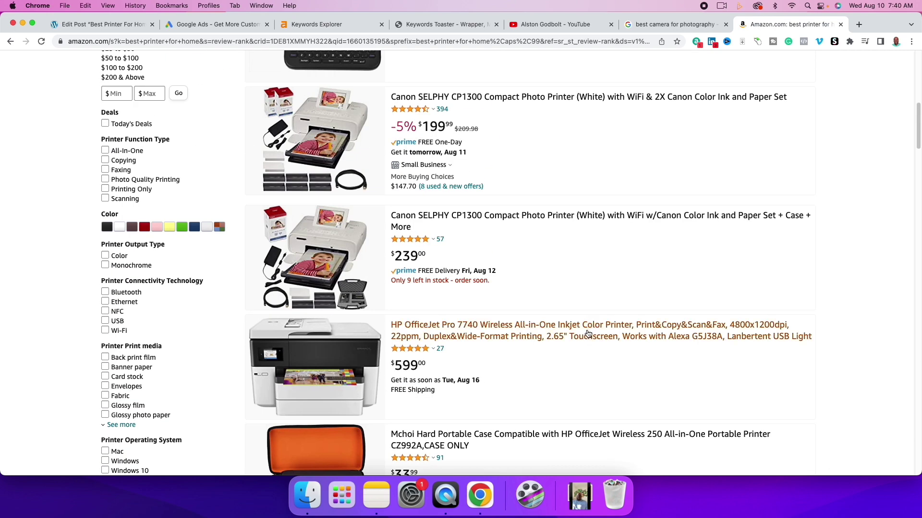
{"action": "scroll", "coordinate": [567, 343], "scroll_direction": "up", "scroll_amount": 3}
{"action": "scroll", "coordinate": [566, 343], "scroll_direction": "down", "scroll_amount": 7}
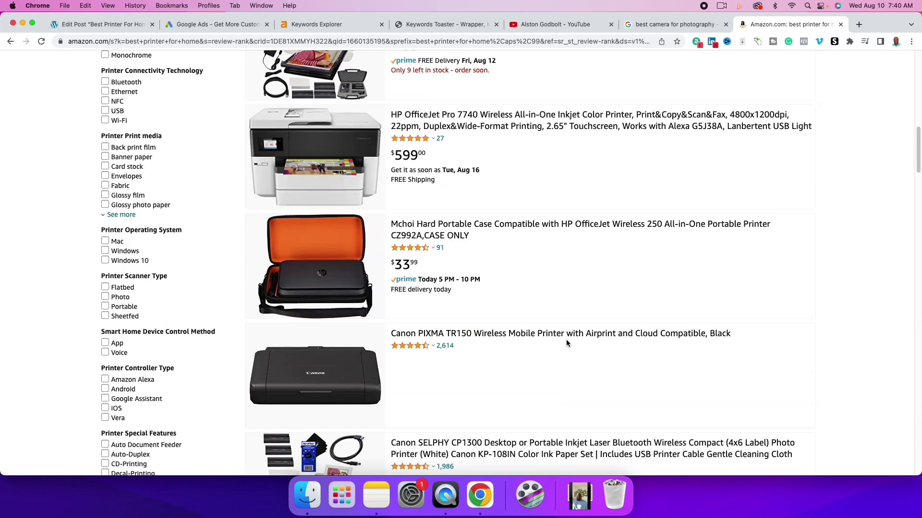
{"action": "scroll", "coordinate": [567, 343], "scroll_direction": "down", "scroll_amount": 5}
{"action": "scroll", "coordinate": [568, 342], "scroll_direction": "down", "scroll_amount": 7}
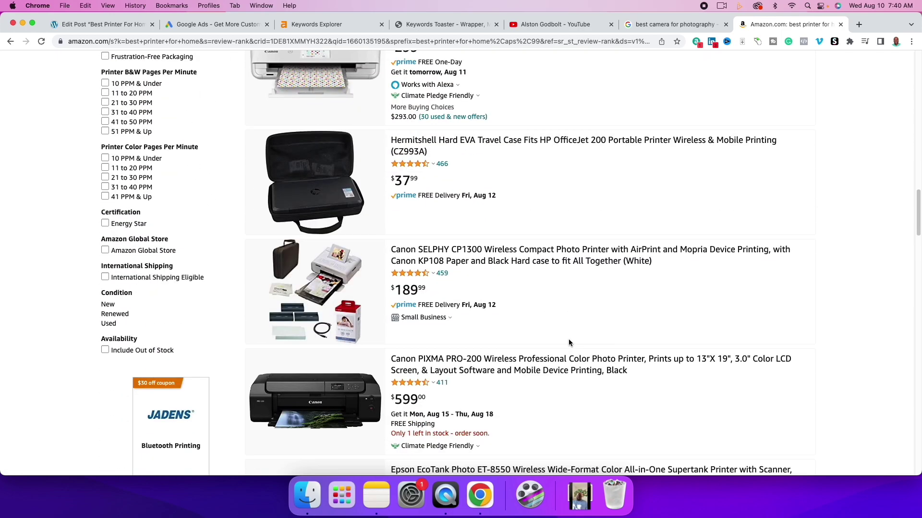
{"action": "scroll", "coordinate": [569, 342], "scroll_direction": "up", "scroll_amount": 14}
{"action": "scroll", "coordinate": [568, 342], "scroll_direction": "up", "scroll_amount": 8}
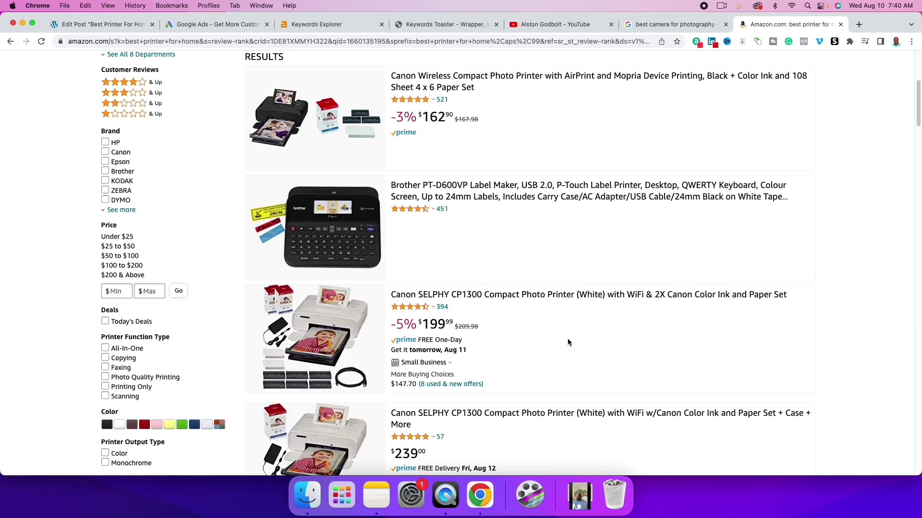
Filter the printer results to 4 stars and up and look through the remaining products
{"action": "left_click", "coordinate": [141, 82]}
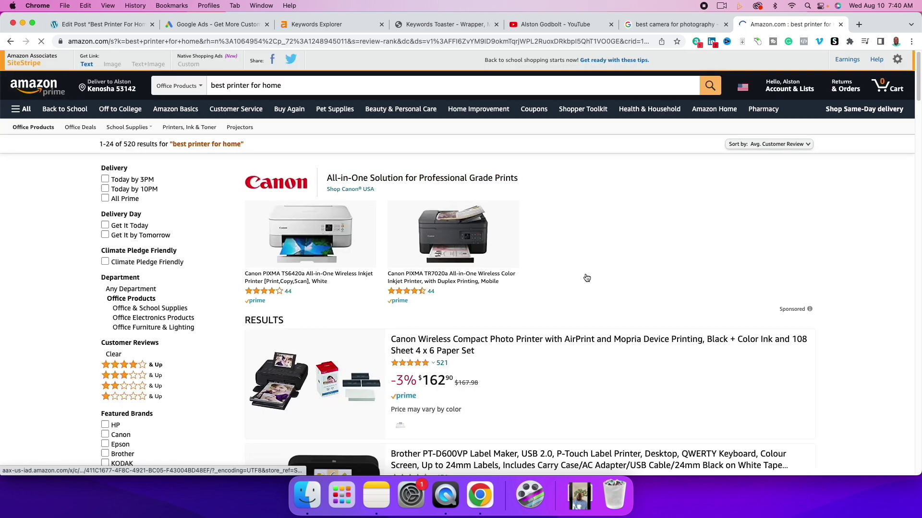
{"action": "scroll", "coordinate": [619, 298], "scroll_direction": "down", "scroll_amount": 4}
{"action": "scroll", "coordinate": [631, 307], "scroll_direction": "down", "scroll_amount": 7}
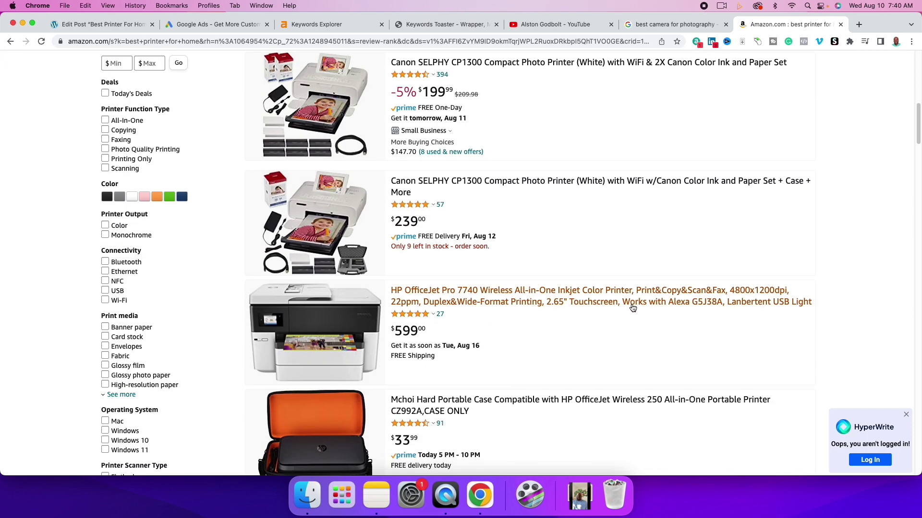
{"action": "scroll", "coordinate": [631, 307], "scroll_direction": "up", "scroll_amount": 10}
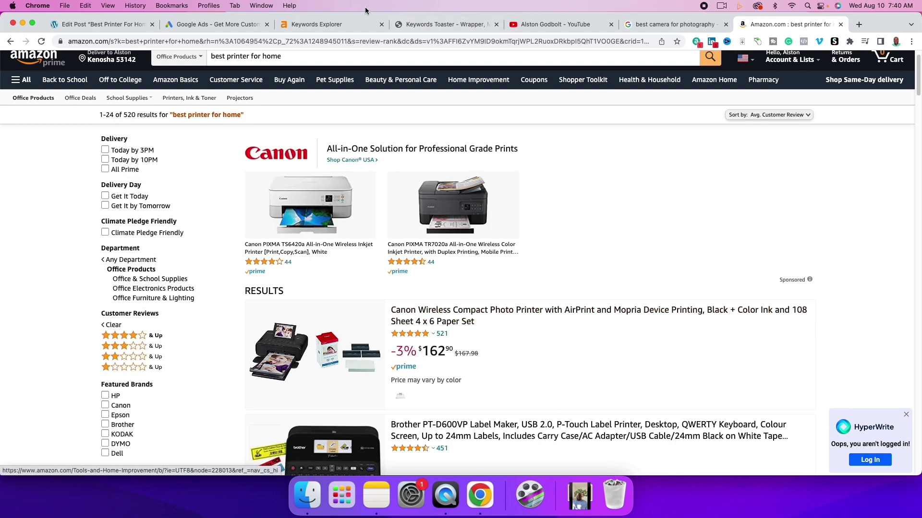
Return to the WordPress post editor and highlight the phrase "best printers for home use" in the intro sentence
{"action": "left_click", "coordinate": [118, 26]}
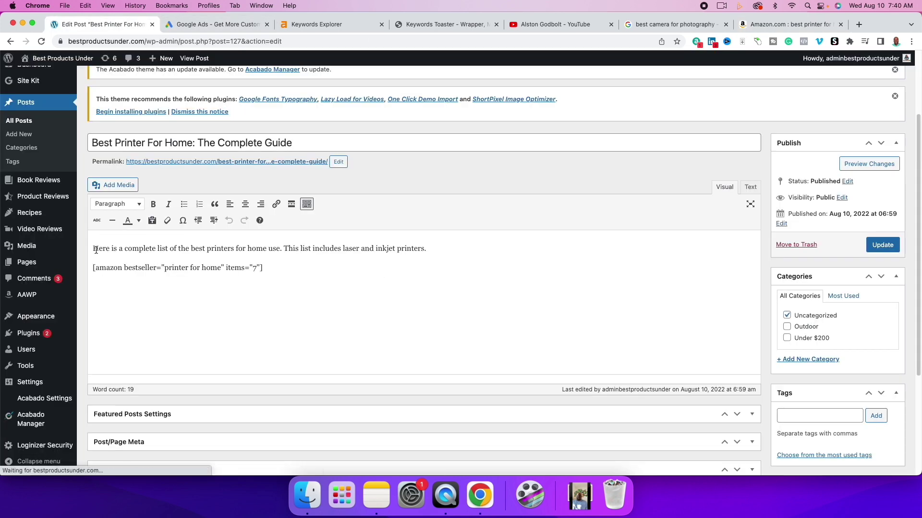
{"action": "left_click", "coordinate": [174, 250]}
{"action": "left_click_drag", "start_coordinate": [191, 250], "coordinate": [277, 249]}
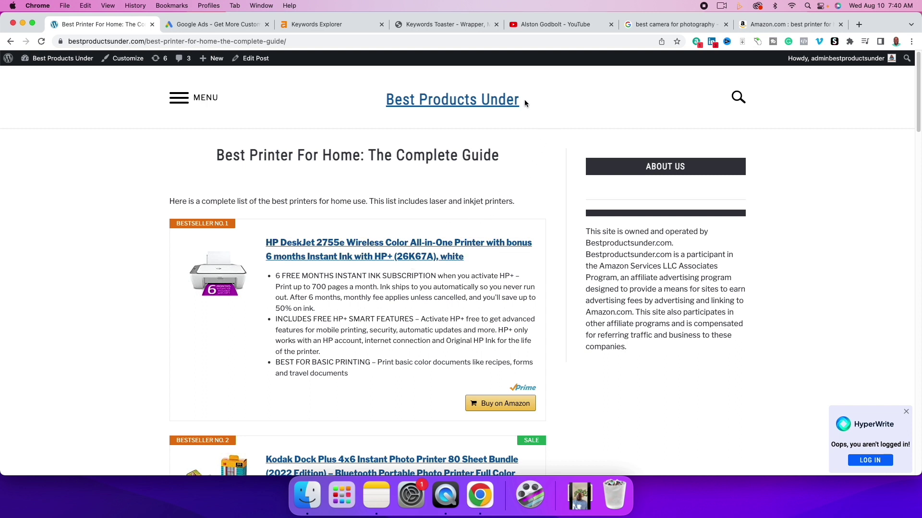
Switch to Google Ads, sign in and start a new campaign
{"action": "left_click", "coordinate": [239, 22]}
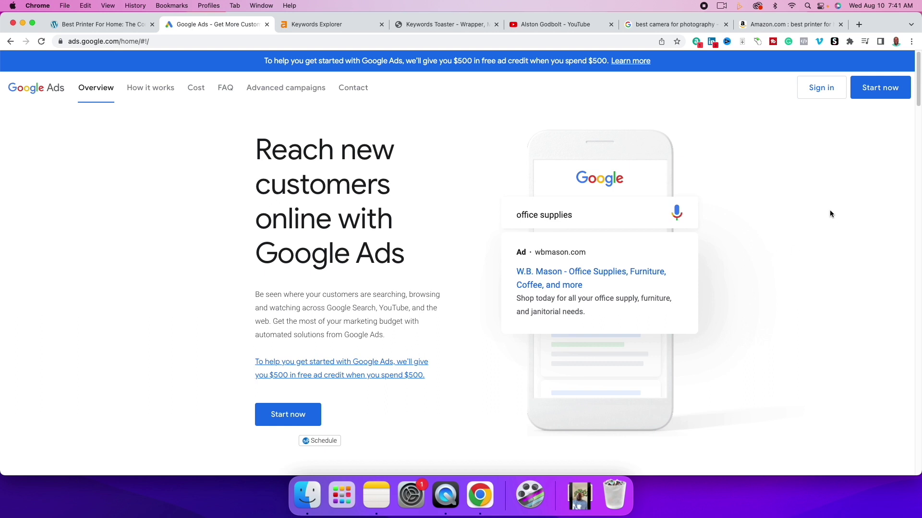
{"action": "left_click", "coordinate": [828, 92]}
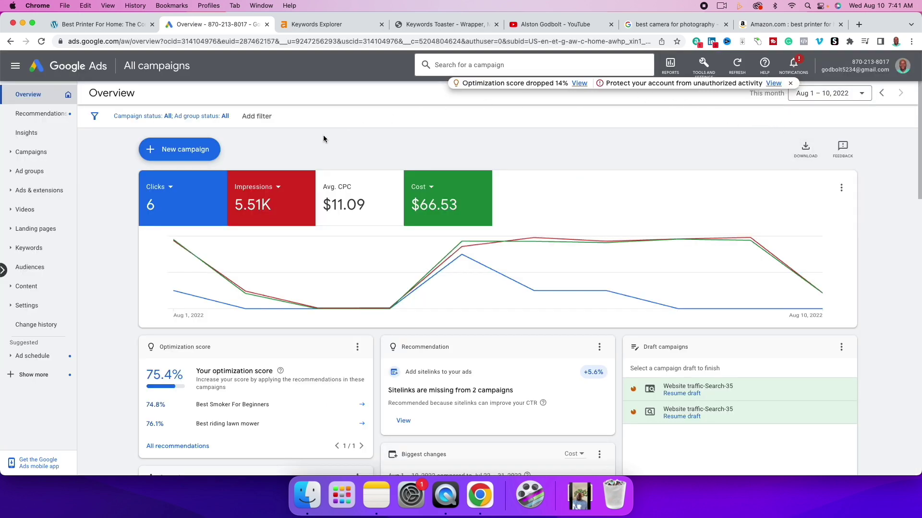
{"action": "left_click", "coordinate": [185, 149]}
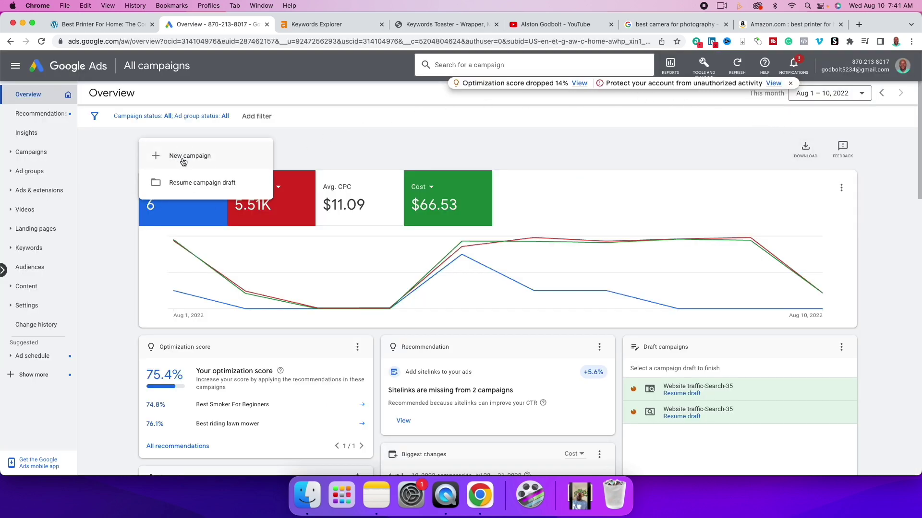
{"action": "left_click", "coordinate": [183, 158]}
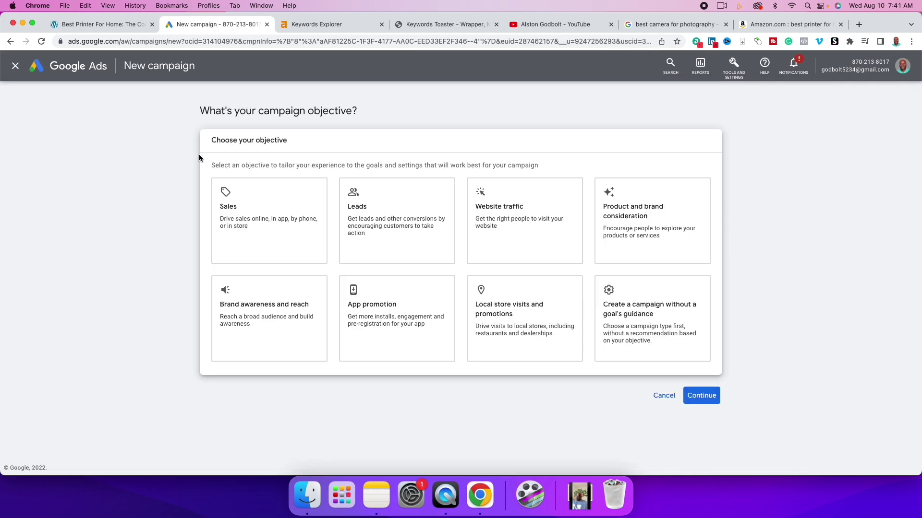
Set the campaign objective to Website traffic, accept the default conversion goals and choose Search as the campaign type
{"action": "left_click", "coordinate": [520, 218]}
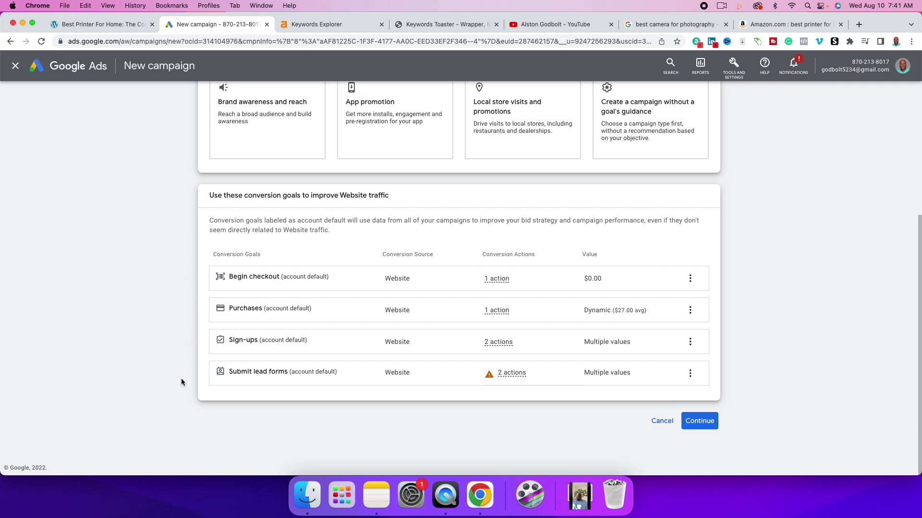
{"action": "left_click", "coordinate": [701, 421]}
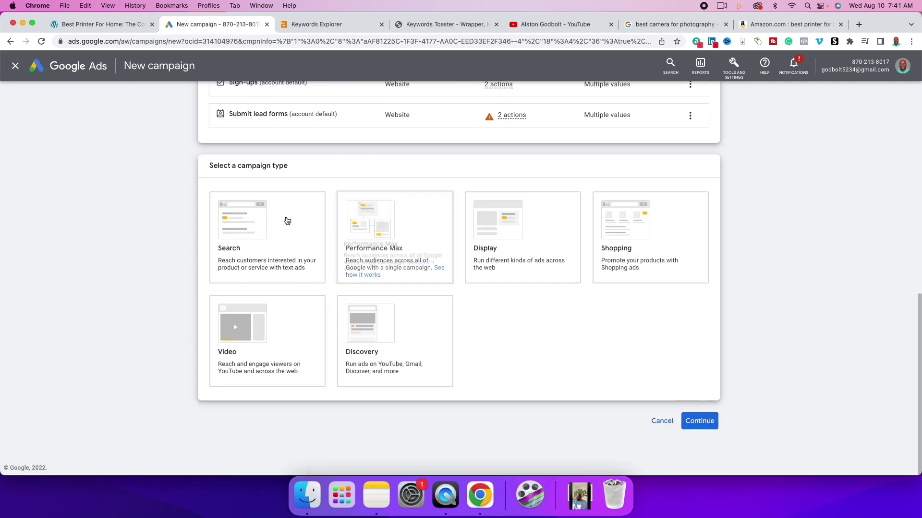
{"action": "left_click", "coordinate": [253, 238]}
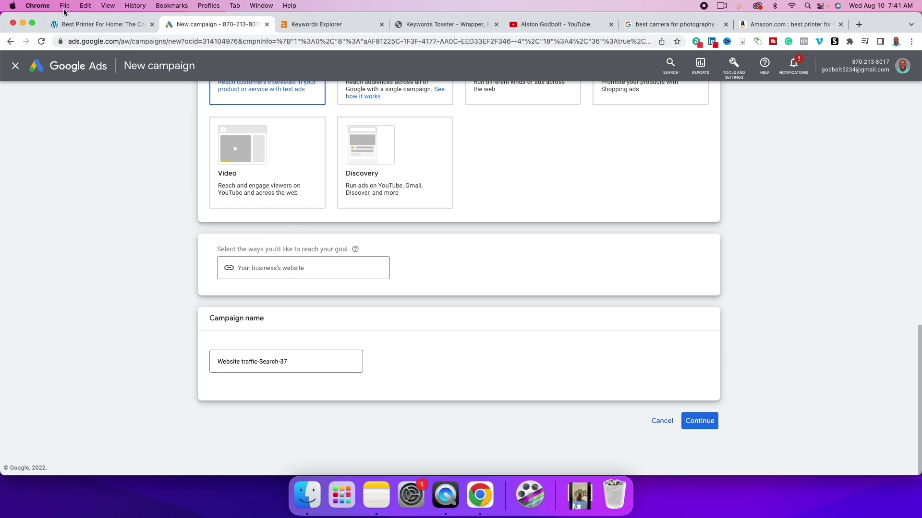
Copy the printer guide post's URL into the campaign's business website field, then continue by starting a new campaign rather than a saved draft
{"action": "left_click", "coordinate": [77, 24]}
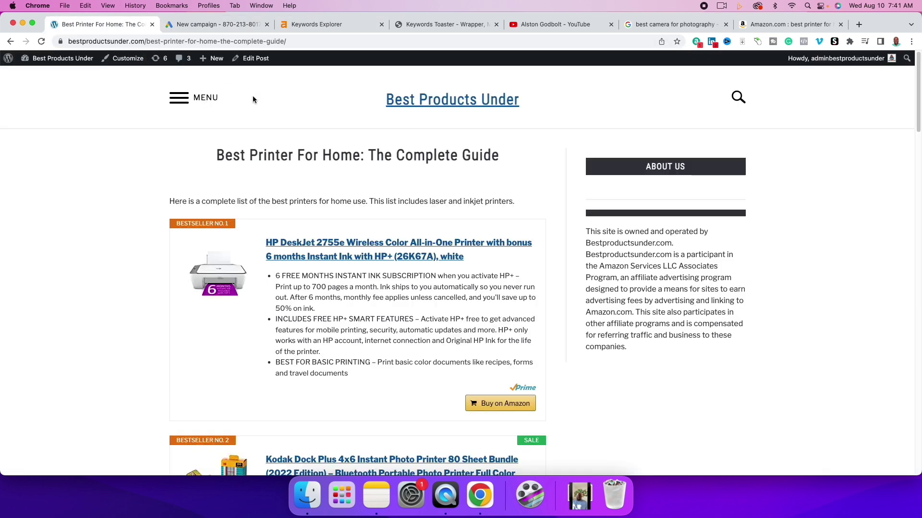
{"action": "left_click", "coordinate": [168, 41]}
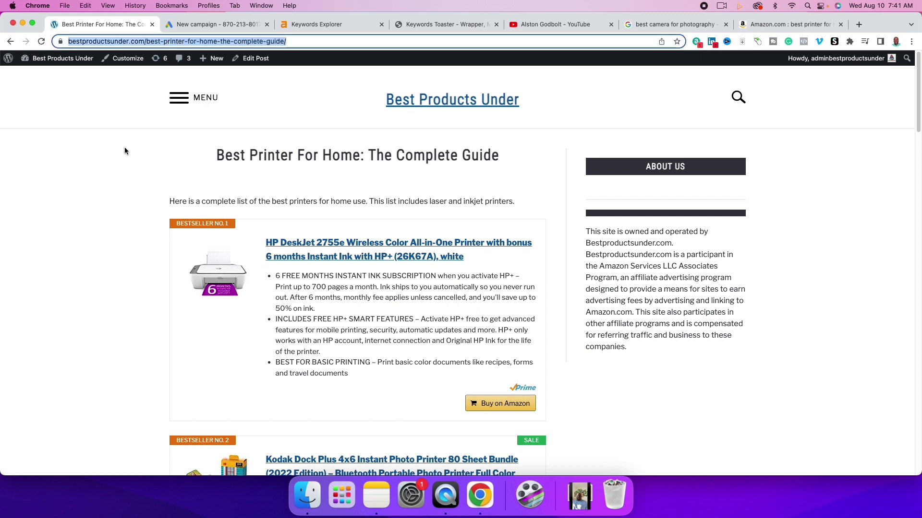
{"action": "left_click", "coordinate": [222, 25]}
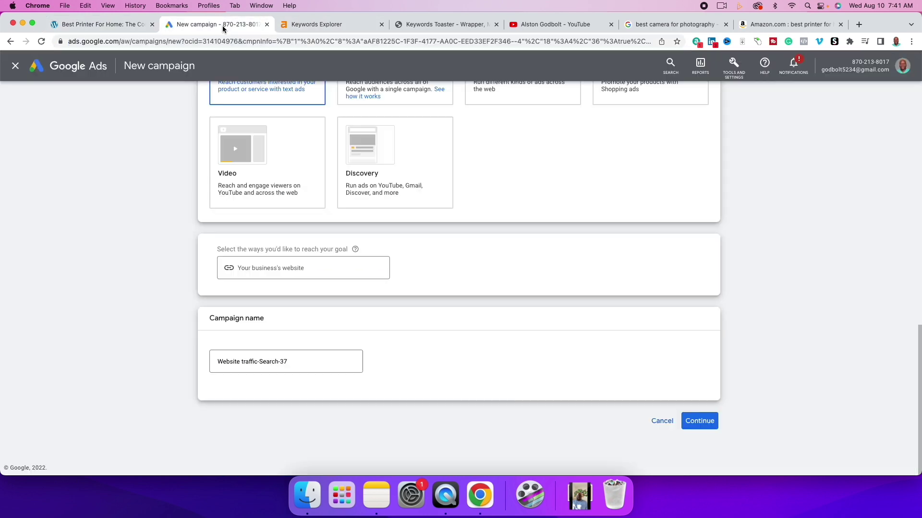
{"action": "scroll", "coordinate": [269, 192], "scroll_direction": "up", "scroll_amount": 2}
{"action": "left_click", "coordinate": [277, 344]}
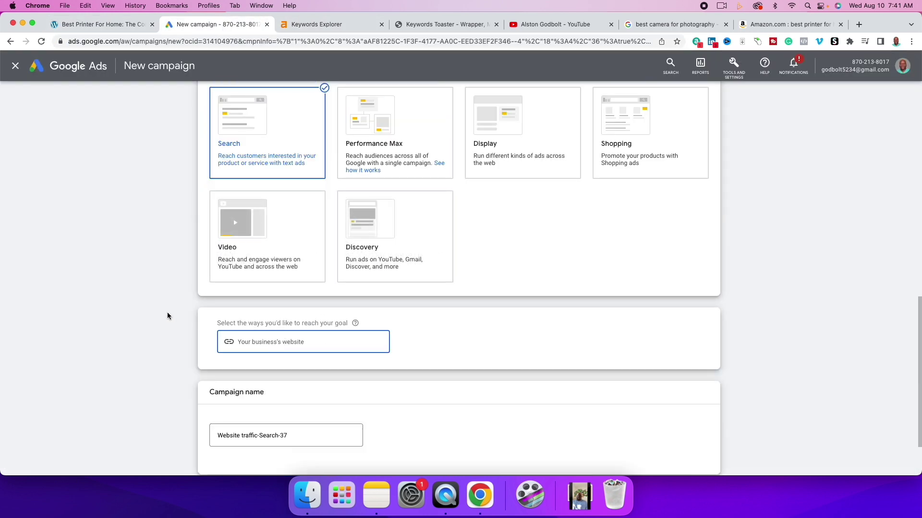
{"action": "key", "text": "super+v"}
{"action": "scroll", "coordinate": [128, 289], "scroll_direction": "down", "scroll_amount": 2}
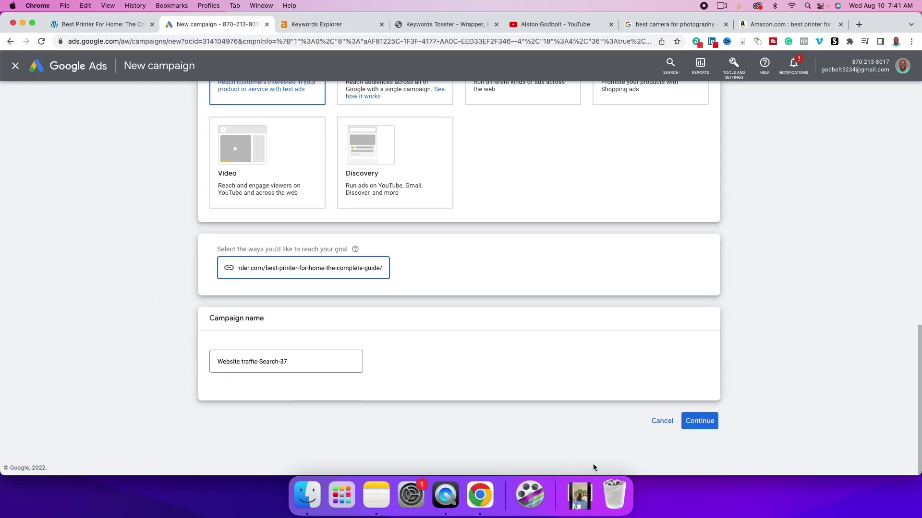
{"action": "left_click", "coordinate": [700, 422]}
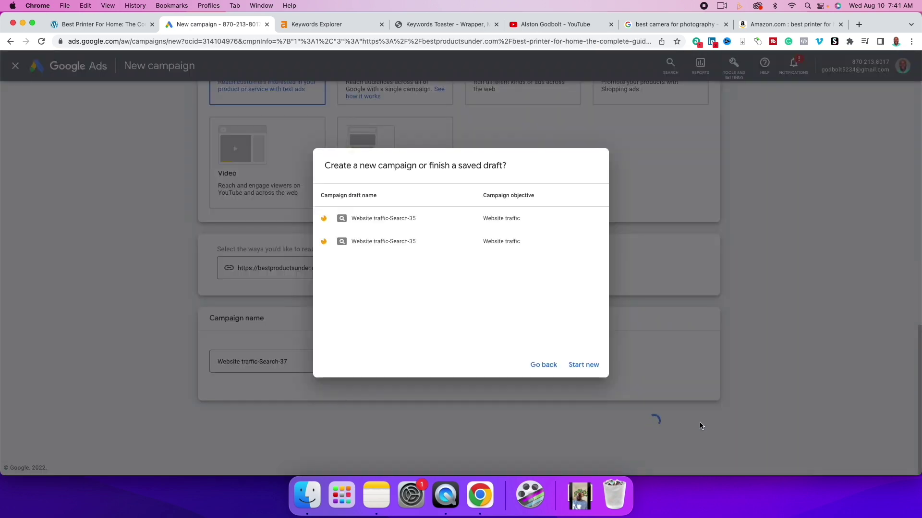
{"action": "left_click", "coordinate": [585, 366]}
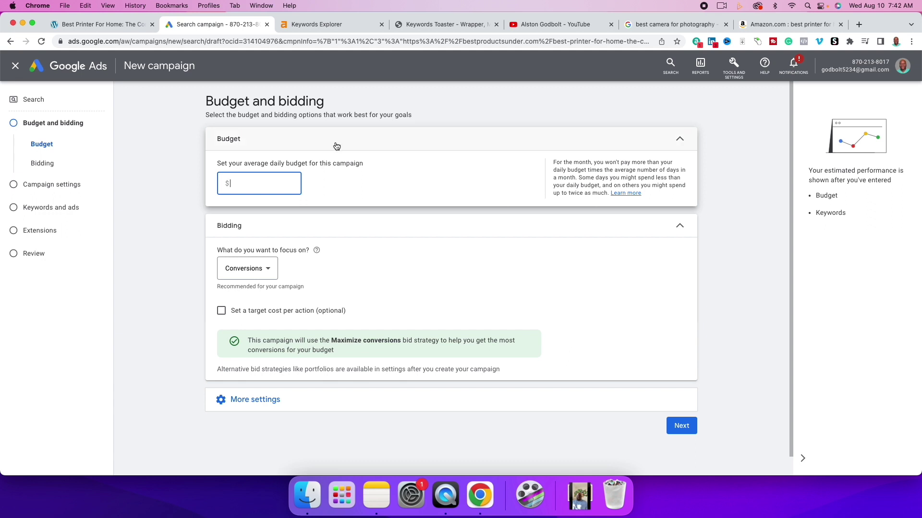
Set the average daily budget to $10.00 and the bidding focus to Clicks
{"action": "type", "text": "."}
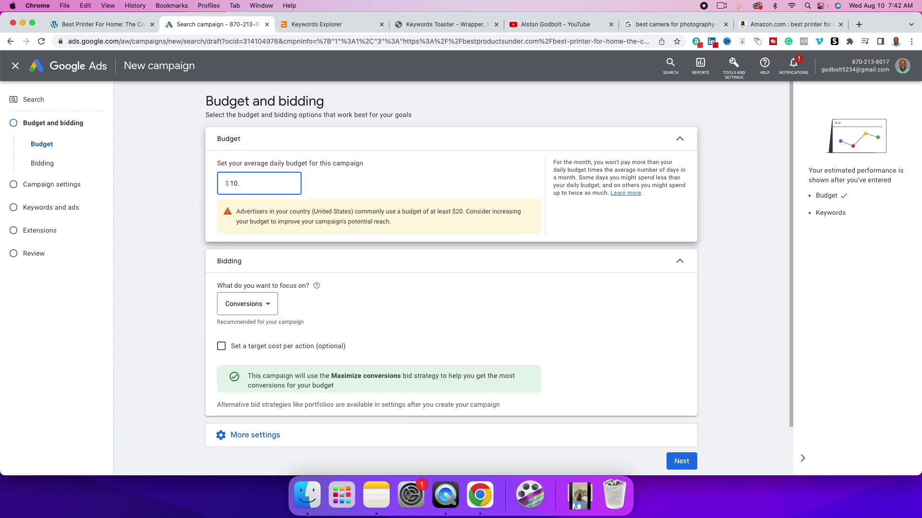
{"action": "left_click", "coordinate": [260, 306]}
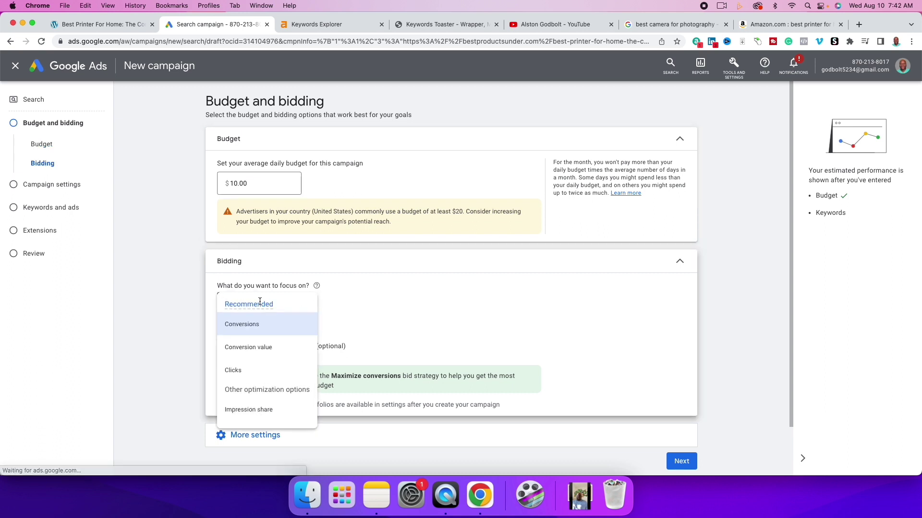
{"action": "left_click", "coordinate": [260, 370]}
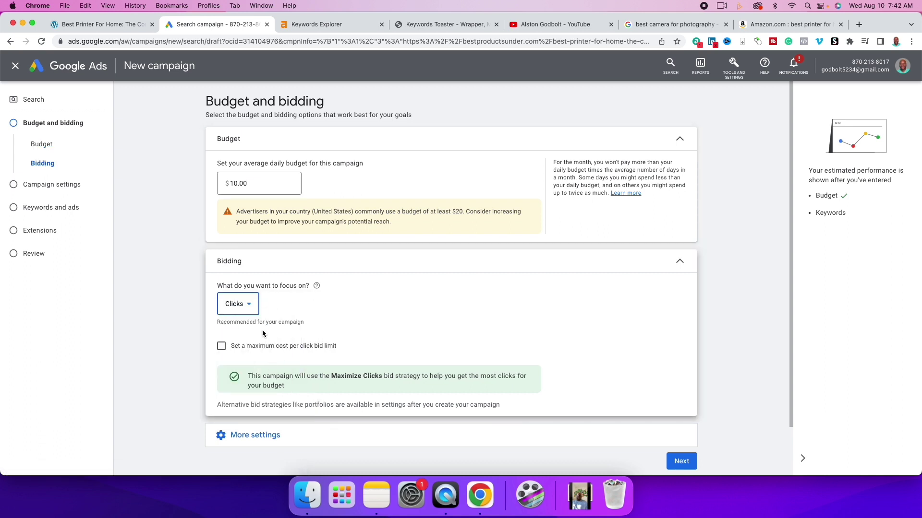
Enable a maximum cost per click bid limit of $0.50 and proceed to the campaign settings
{"action": "left_click", "coordinate": [221, 346]}
{"action": "scroll", "coordinate": [192, 346], "scroll_direction": "down", "scroll_amount": 2}
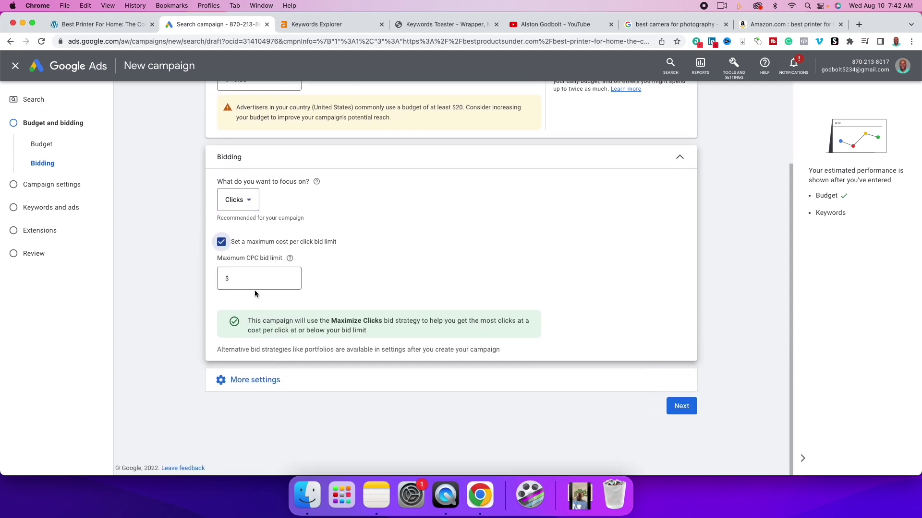
{"action": "left_click", "coordinate": [270, 280]}
{"action": "type", "text": ".50"}
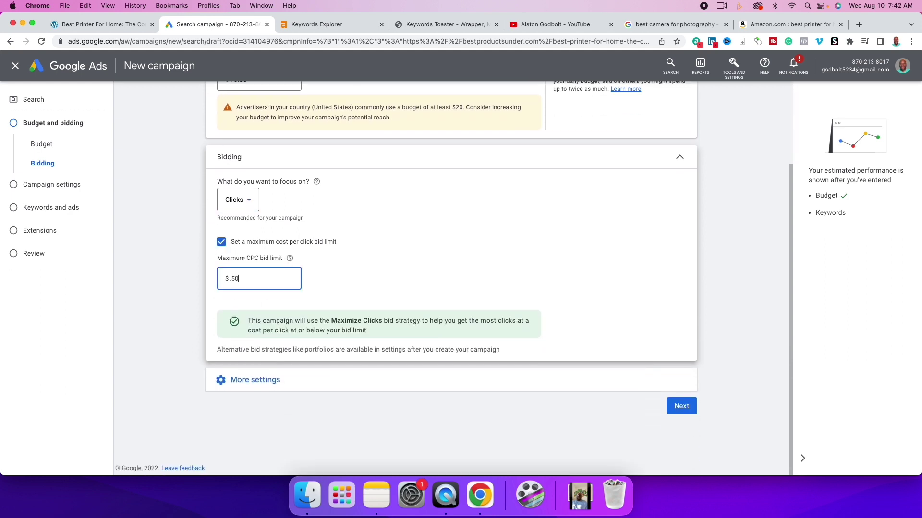
{"action": "left_click", "coordinate": [153, 290]}
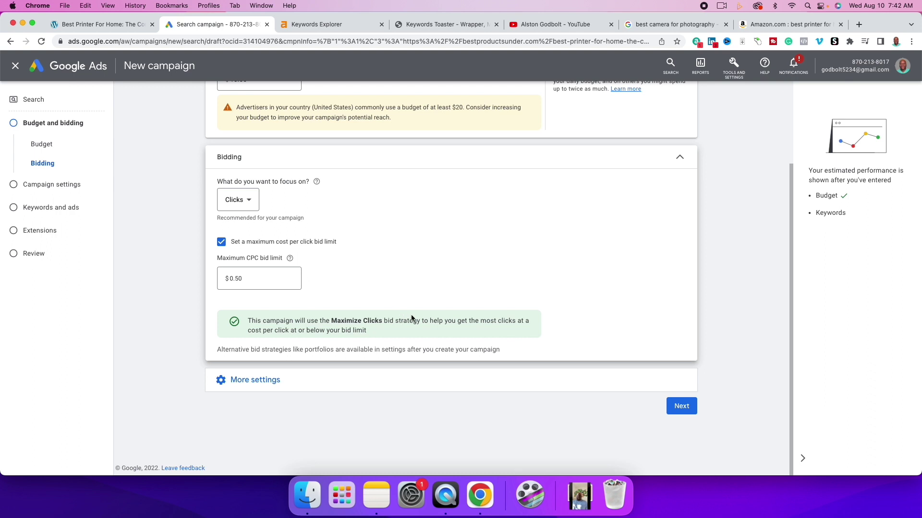
{"action": "left_click", "coordinate": [687, 408]}
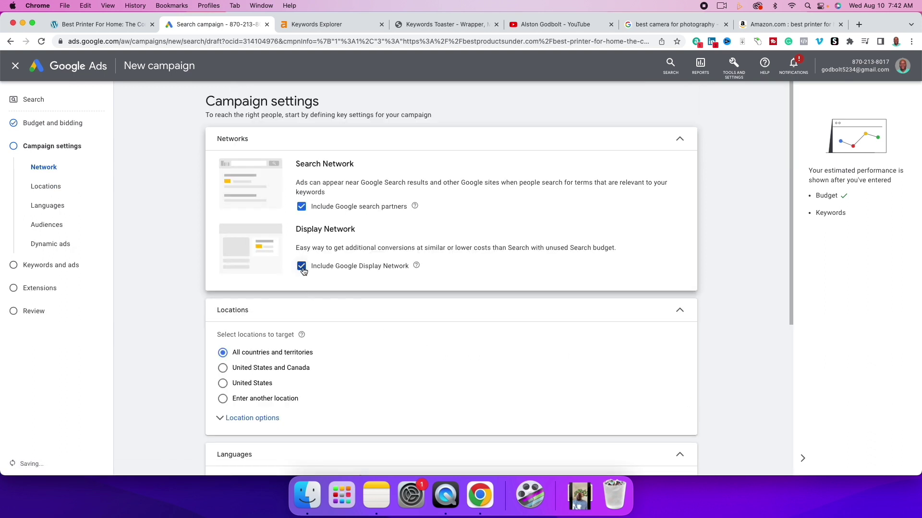
Exclude the Google Display Network from the campaign and target only the United States
{"action": "left_click", "coordinate": [302, 268]}
{"action": "scroll", "coordinate": [187, 312], "scroll_direction": "down", "scroll_amount": 3}
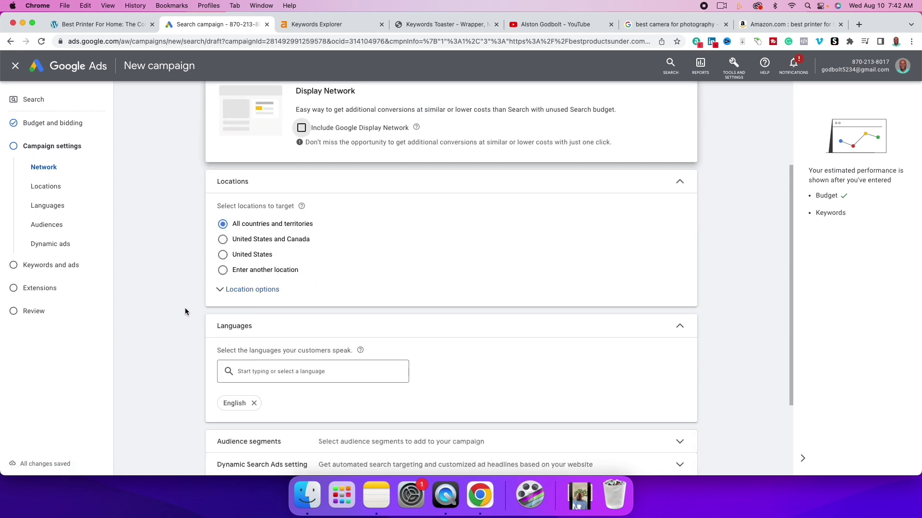
{"action": "left_click", "coordinate": [222, 255]}
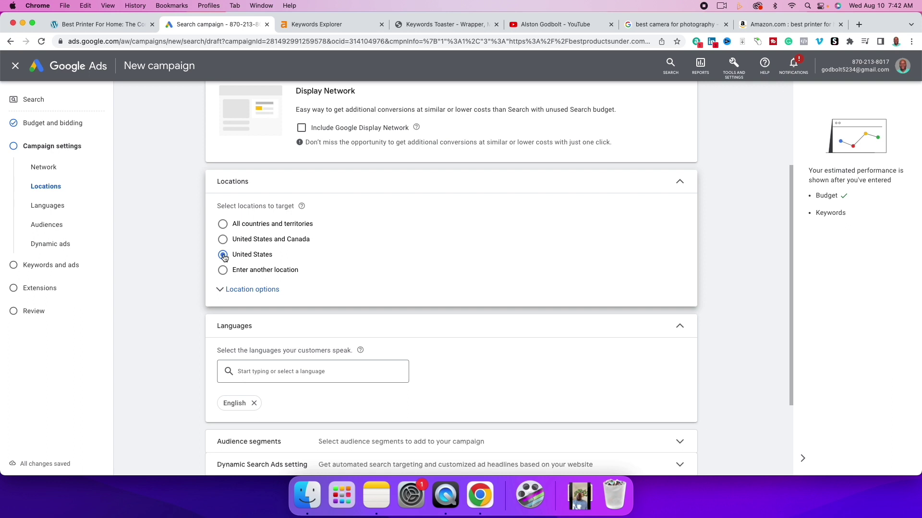
{"action": "scroll", "coordinate": [212, 323], "scroll_direction": "down", "scroll_amount": 3}
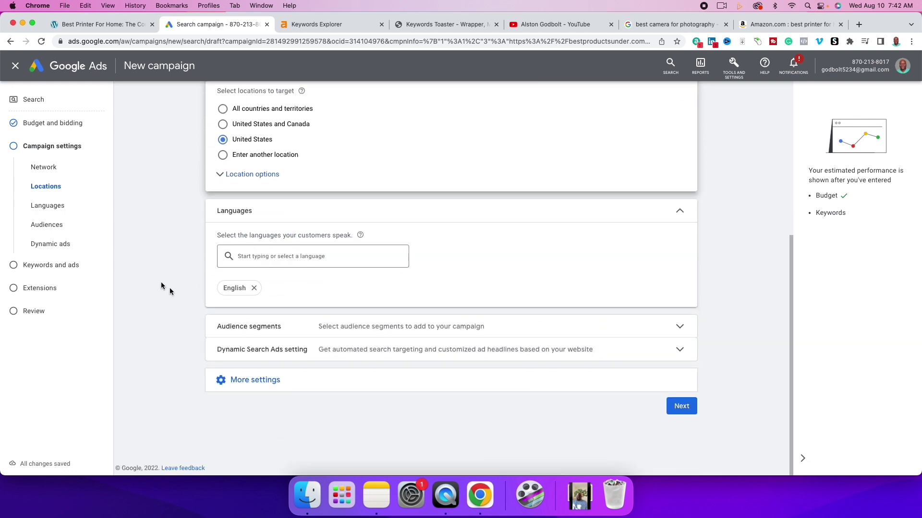
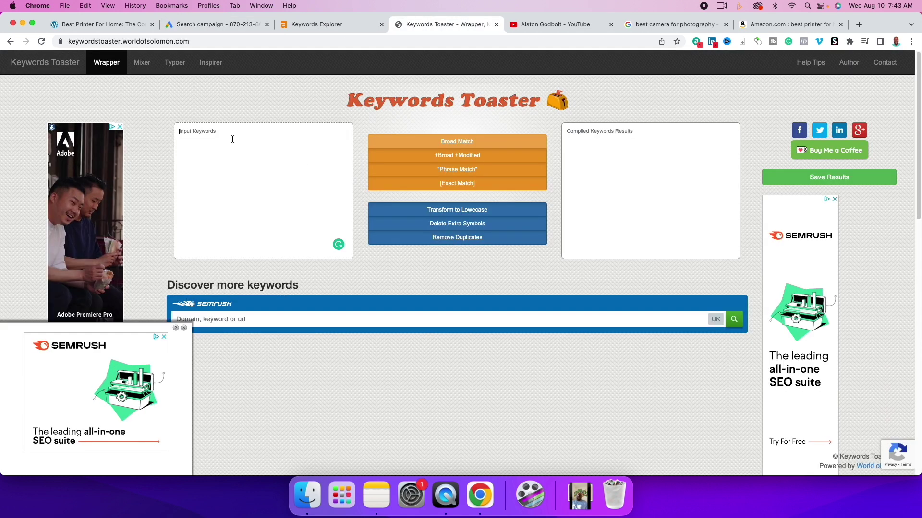
In Keywords Toaster, enter "best printer for home use" as the input keyword
{"action": "left_click", "coordinate": [232, 139]}
{"action": "type", "text": "best pri"}
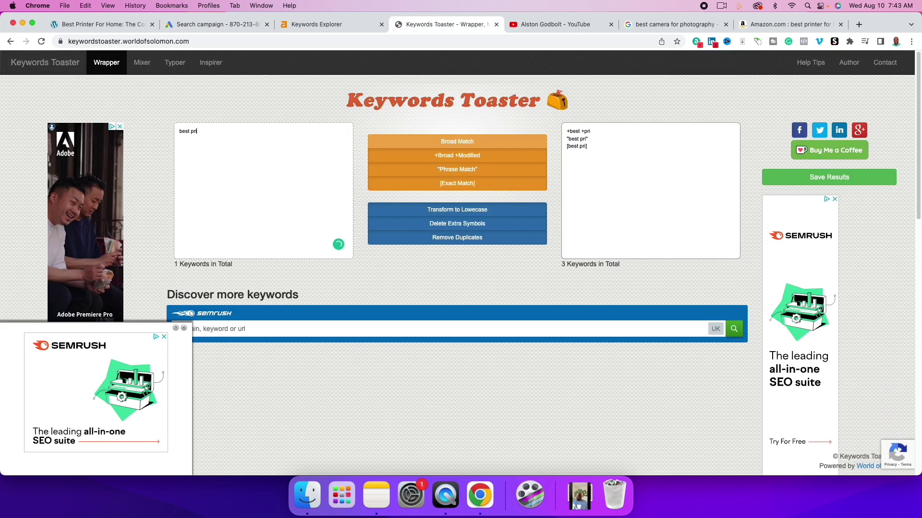
{"action": "type", "text": "nter for home use"}
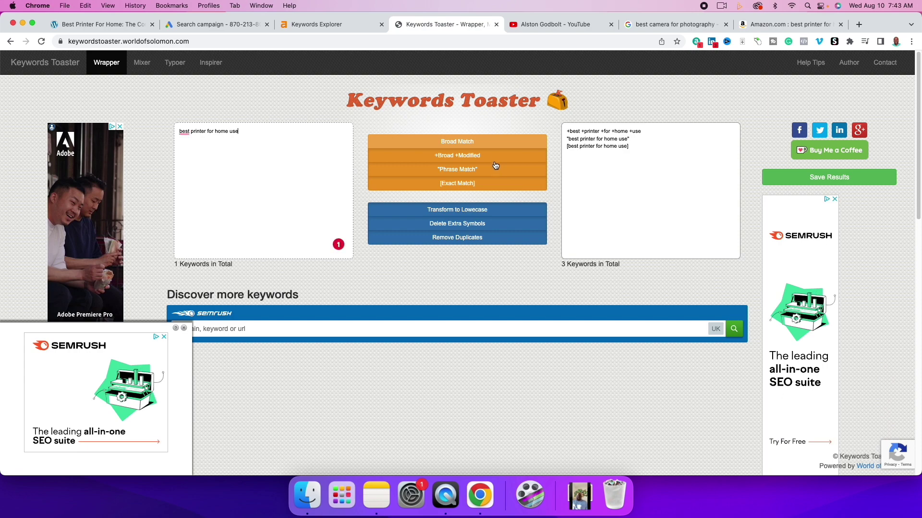
Examine the compiled match-type variants, highlighting the whole list and the phrase-match version of the keyword
{"action": "left_click", "coordinate": [567, 153]}
{"action": "key", "text": "cmd+a"}
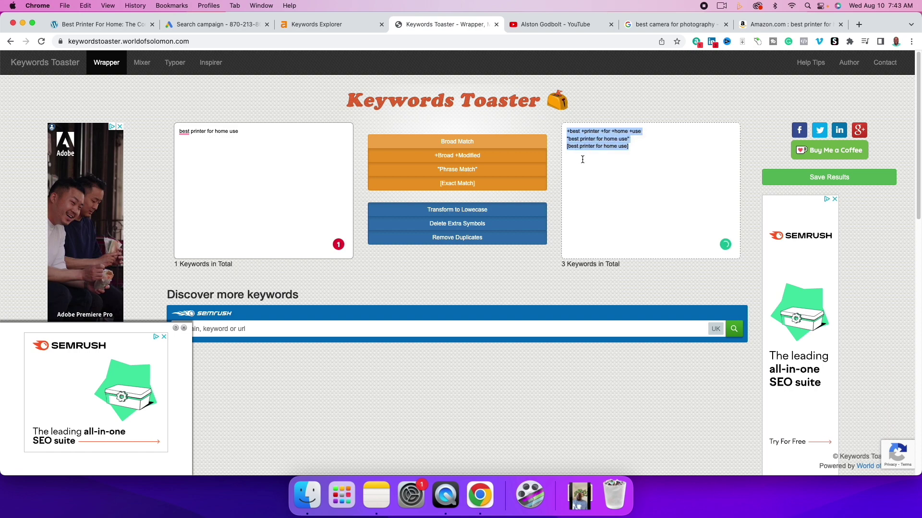
{"action": "left_click", "coordinate": [580, 159]}
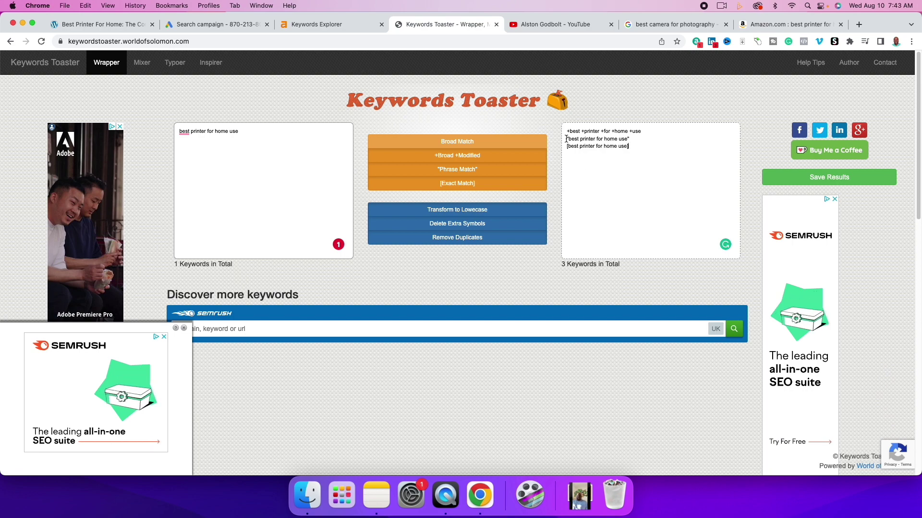
{"action": "left_click_drag", "start_coordinate": [566, 139], "coordinate": [629, 140]}
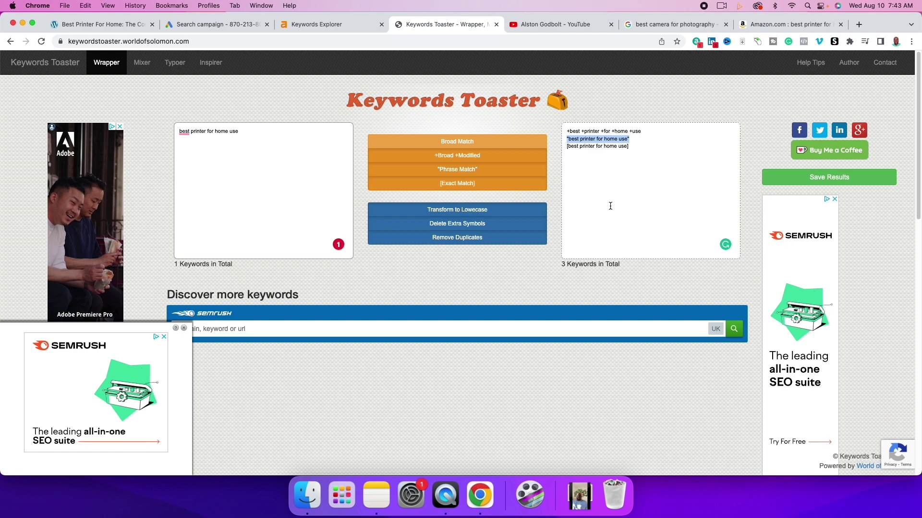
{"action": "left_click", "coordinate": [613, 201]}
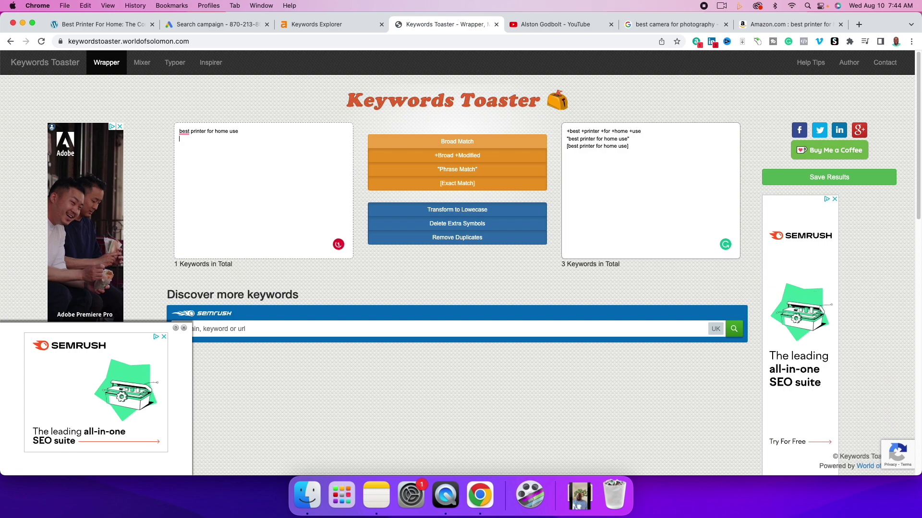
Add "best printers for home use" as a second input keyword and copy all the compiled keyword variants
{"action": "key", "text": "Return"}
{"action": "type", "text": "best pr"}
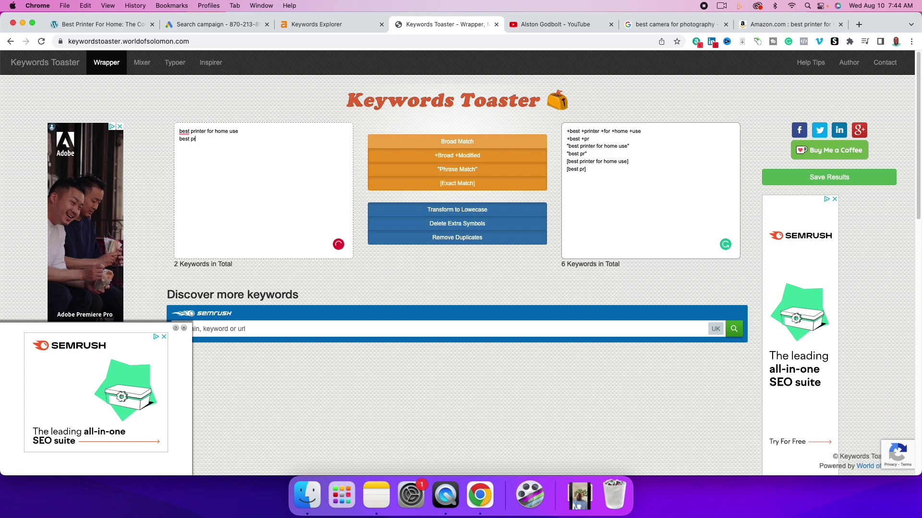
{"action": "type", "text": "inters for h"}
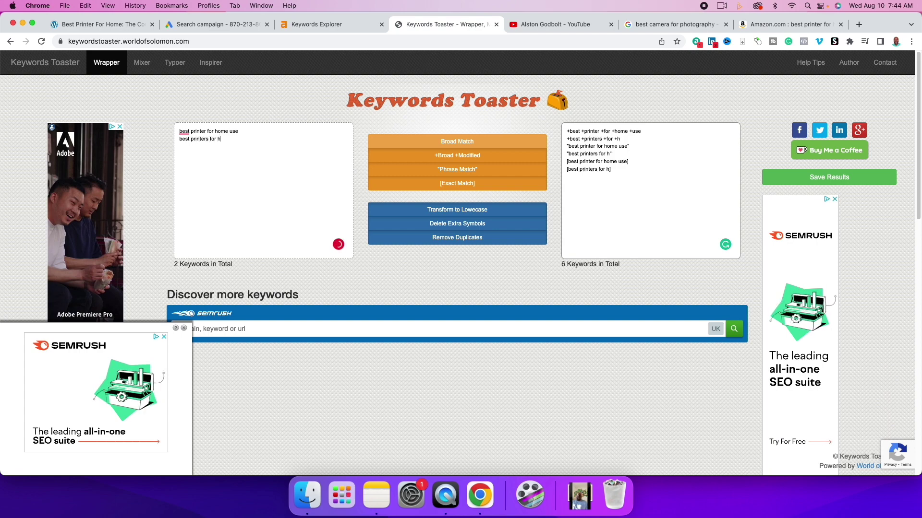
{"action": "type", "text": "ome use"}
{"action": "left_click", "coordinate": [615, 155]}
{"action": "key", "text": "super+c"}
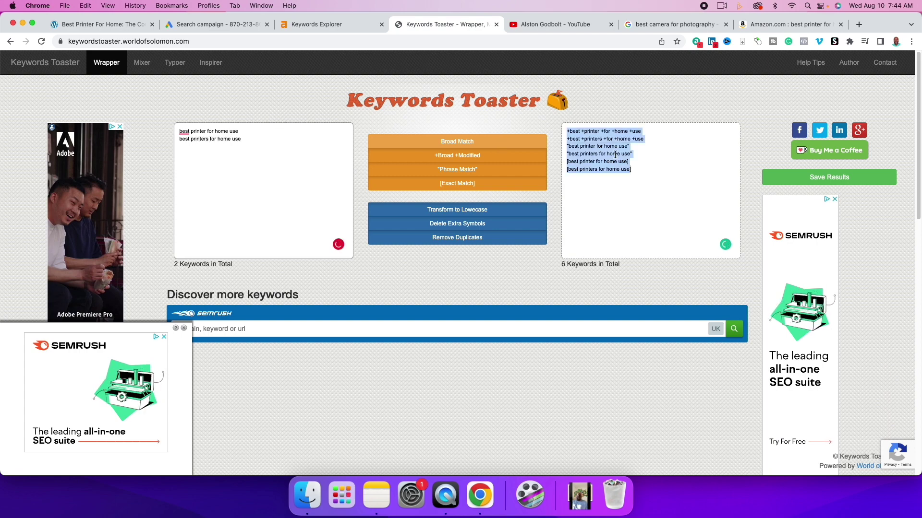
Switch back to the Google Ads campaign and paste the copied keyword variants into Ad group 1's keywords
{"action": "left_click", "coordinate": [326, 26]}
{"action": "left_click", "coordinate": [216, 24]}
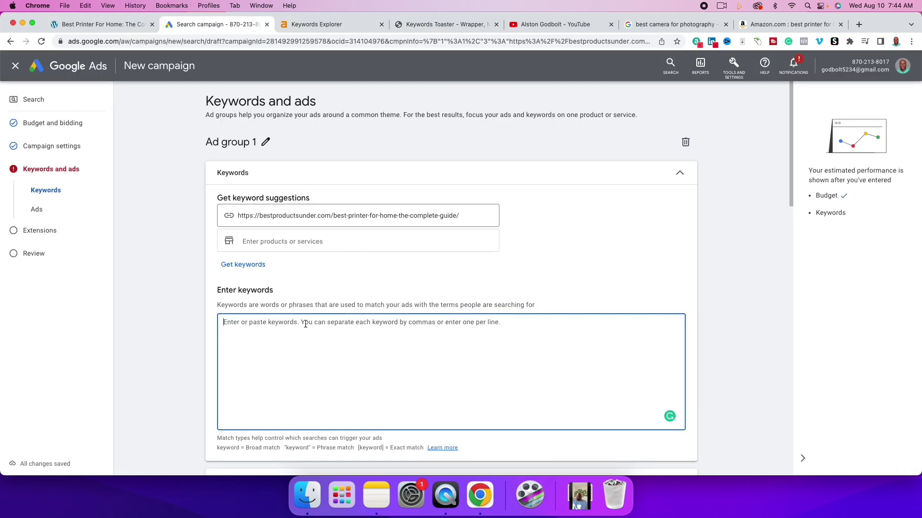
{"action": "key", "text": "super+v"}
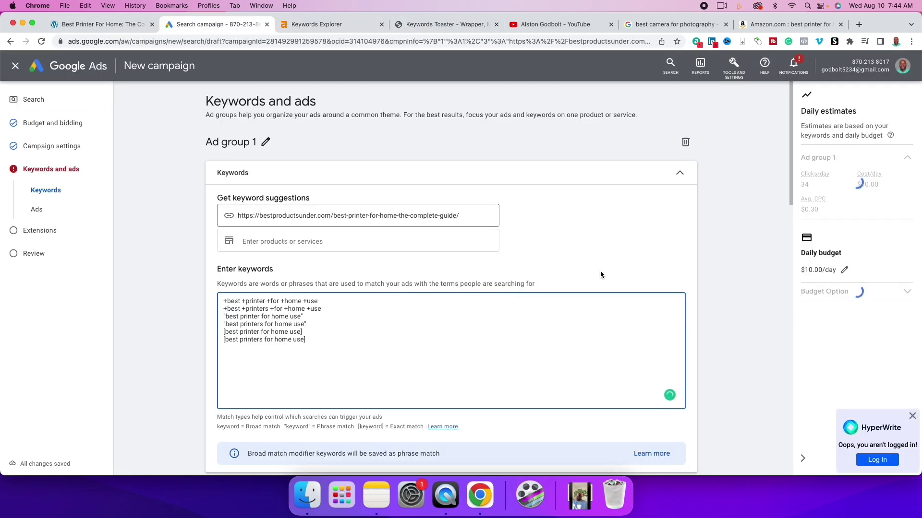
Set the ad's display path to "best=printer" followed by "home-use"
{"action": "scroll", "coordinate": [762, 345], "scroll_direction": "down", "scroll_amount": 7}
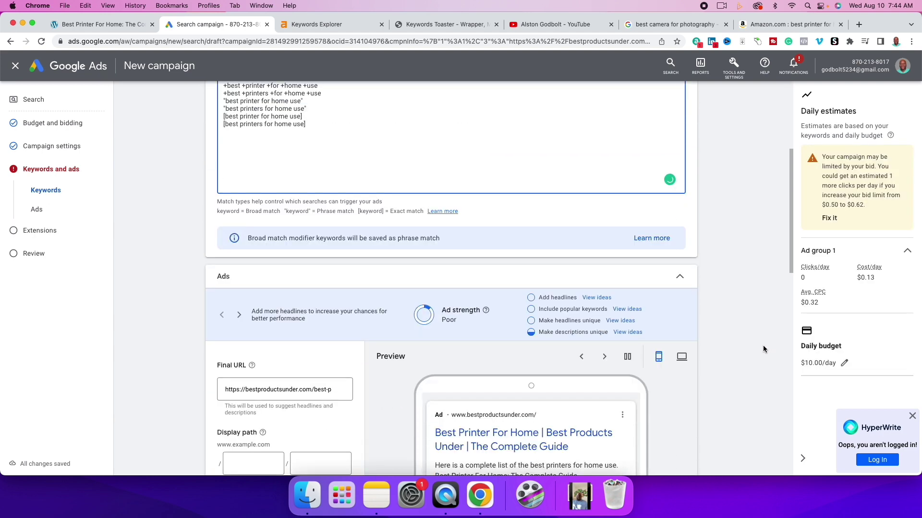
{"action": "scroll", "coordinate": [762, 345], "scroll_direction": "down", "scroll_amount": 2}
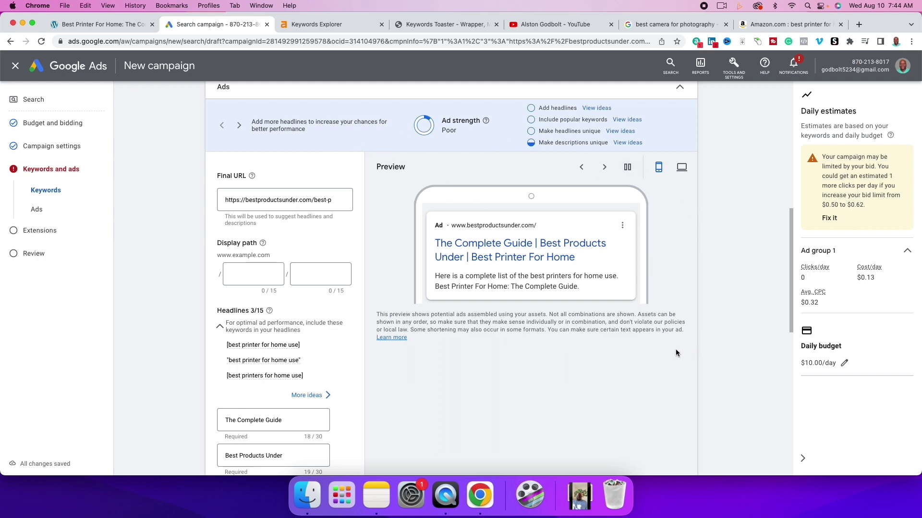
{"action": "left_click", "coordinate": [241, 281]}
{"action": "type", "text": "best=printer"}
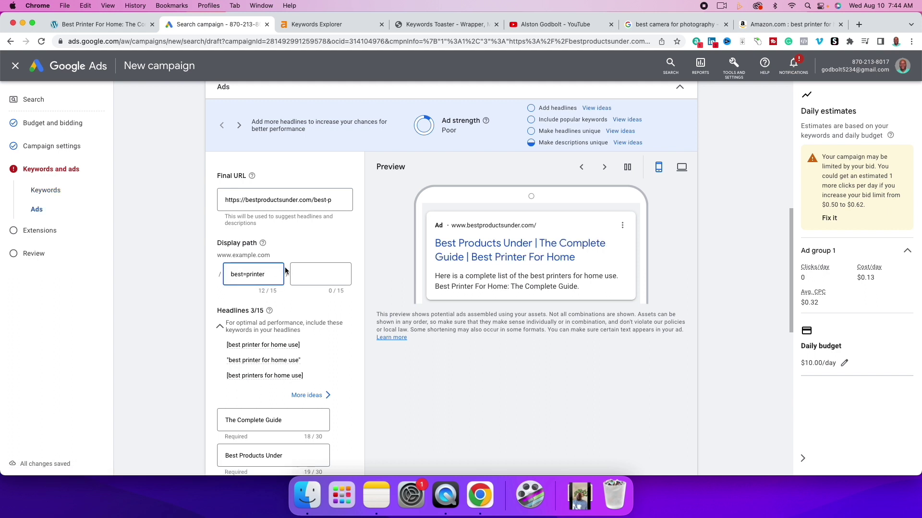
{"action": "left_click", "coordinate": [316, 273]}
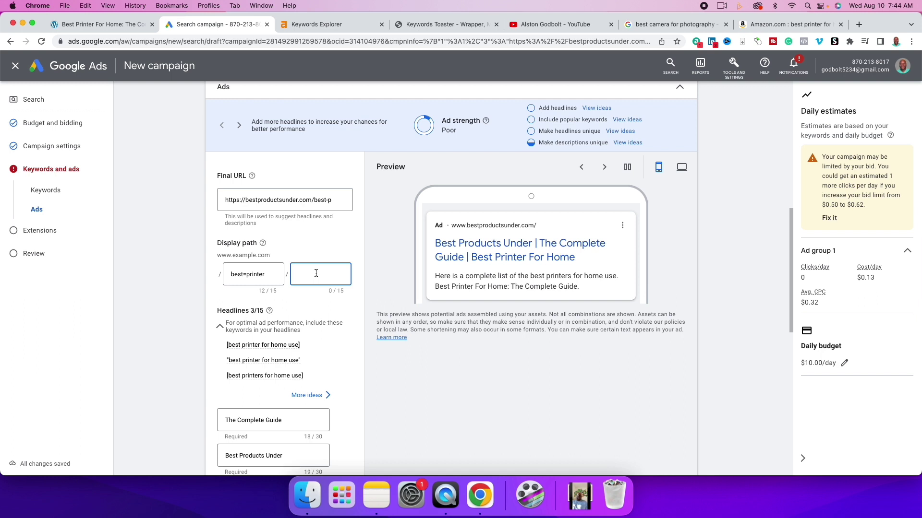
{"action": "type", "text": "home-use"}
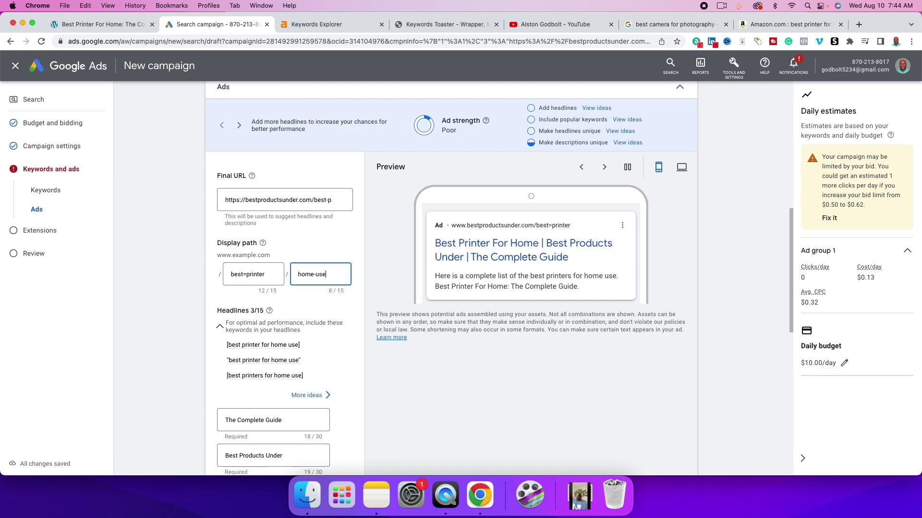
{"action": "scroll", "coordinate": [384, 350], "scroll_direction": "down", "scroll_amount": 5}
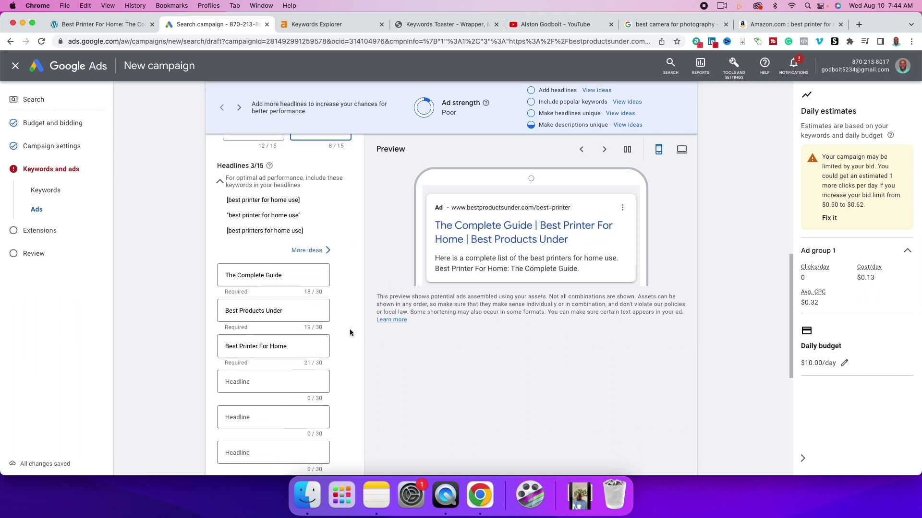
Replace the first headline with "Best Printer For Home Use" and pin it to show only in position 1
{"action": "triple_click", "coordinate": [293, 272]}
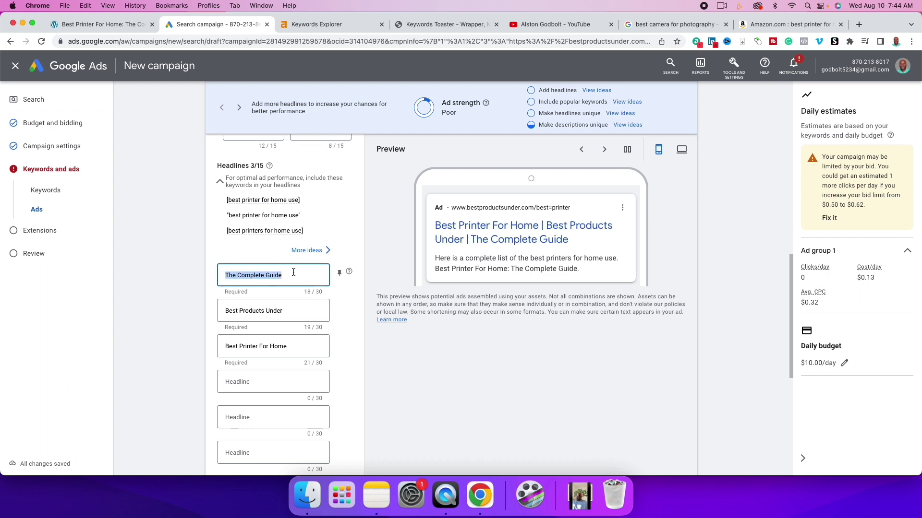
{"action": "type", "text": "Best Printer For Home Use"}
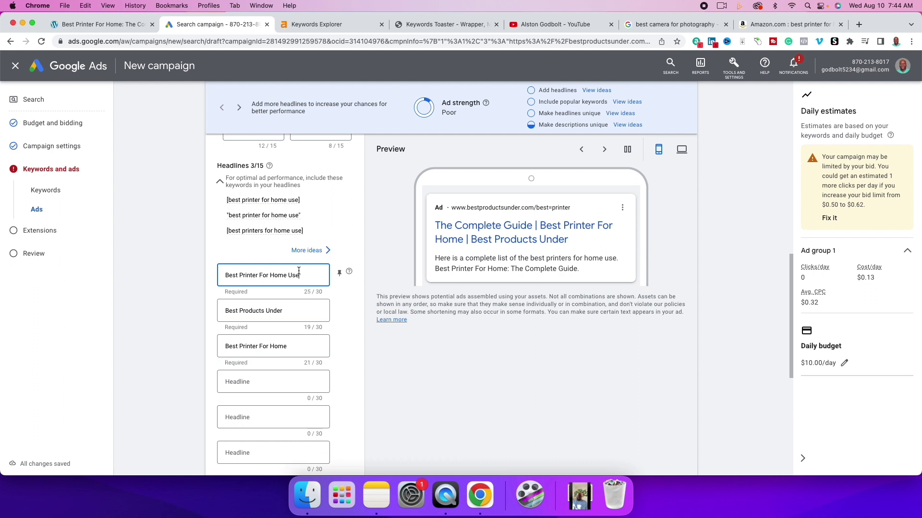
{"action": "left_click", "coordinate": [340, 273]}
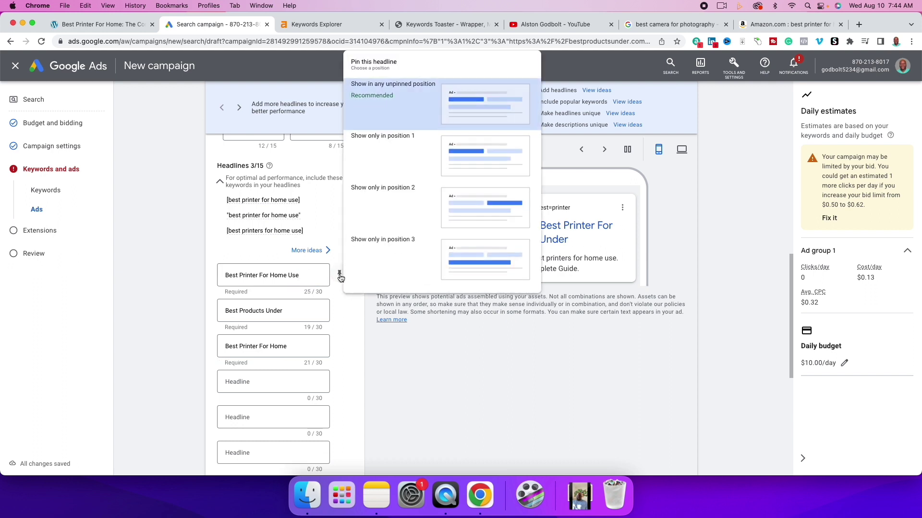
{"action": "left_click", "coordinate": [488, 160]}
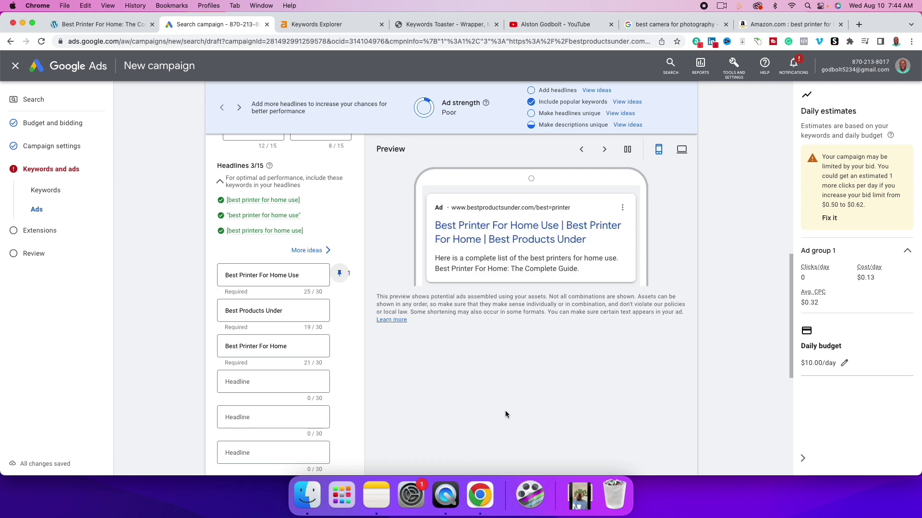
Replace the second headline with "Beginner and expert options" and the third with "Inject and laser home printers"
{"action": "scroll", "coordinate": [505, 410], "scroll_direction": "down", "scroll_amount": 3}
{"action": "left_click", "coordinate": [313, 250]}
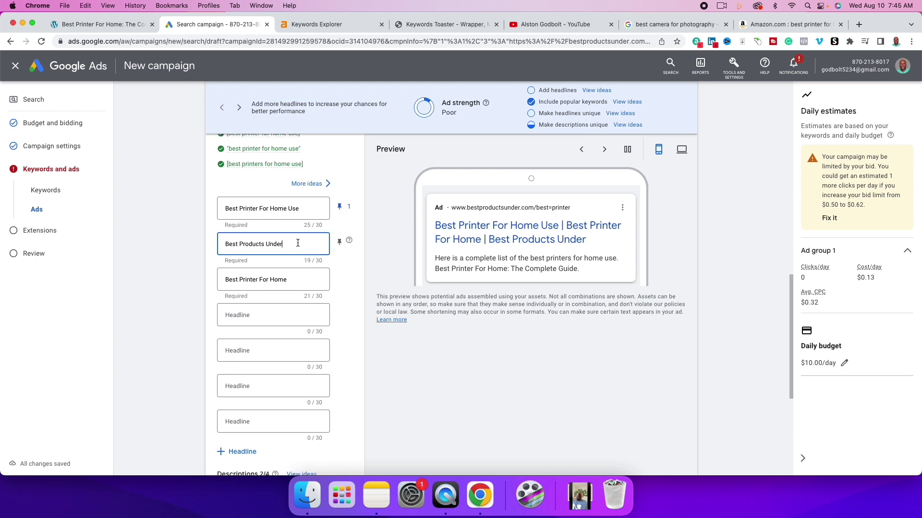
{"action": "triple_click", "coordinate": [298, 243]}
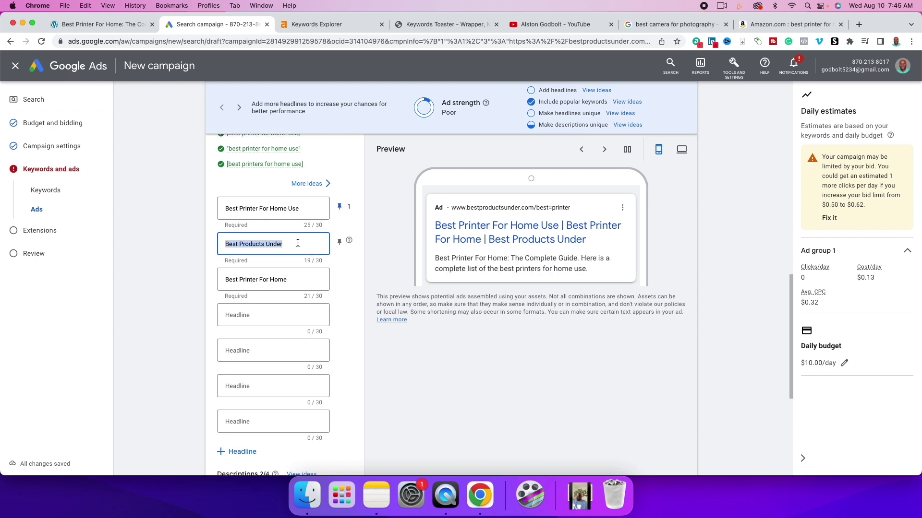
{"action": "type", "text": "Beginner and expert options"}
{"action": "left_click", "coordinate": [257, 283]}
{"action": "key", "text": "super+a"}
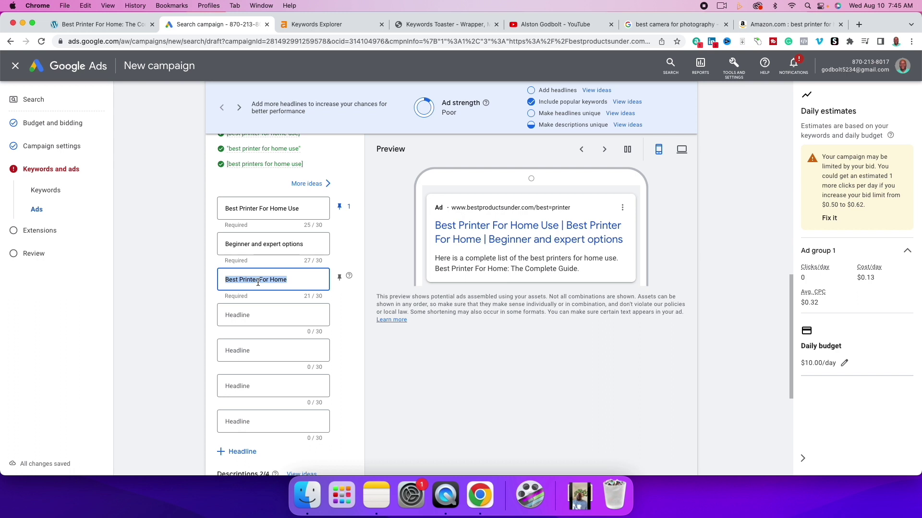
{"action": "type", "text": "Inject an"}
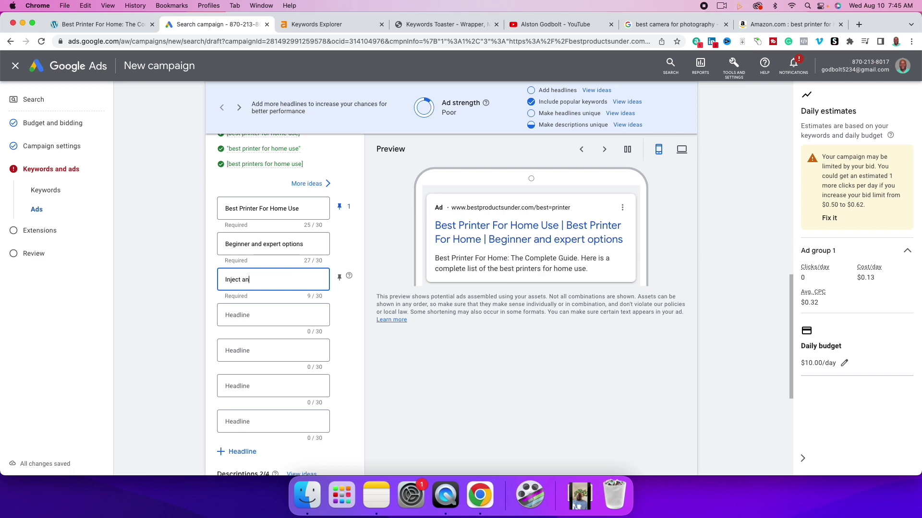
{"action": "type", "text": "d laser home printers"}
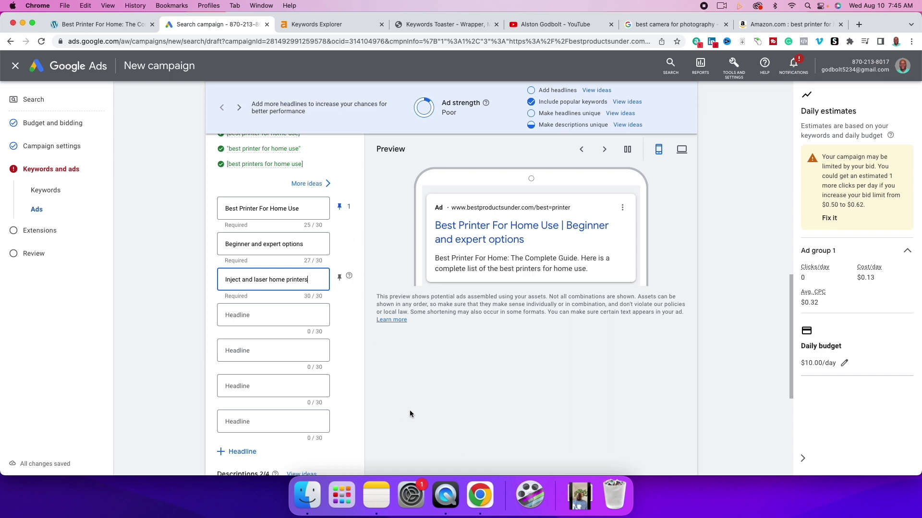
{"action": "scroll", "coordinate": [410, 414], "scroll_direction": "up", "scroll_amount": 3}
{"action": "scroll", "coordinate": [410, 413], "scroll_direction": "down", "scroll_amount": 1}
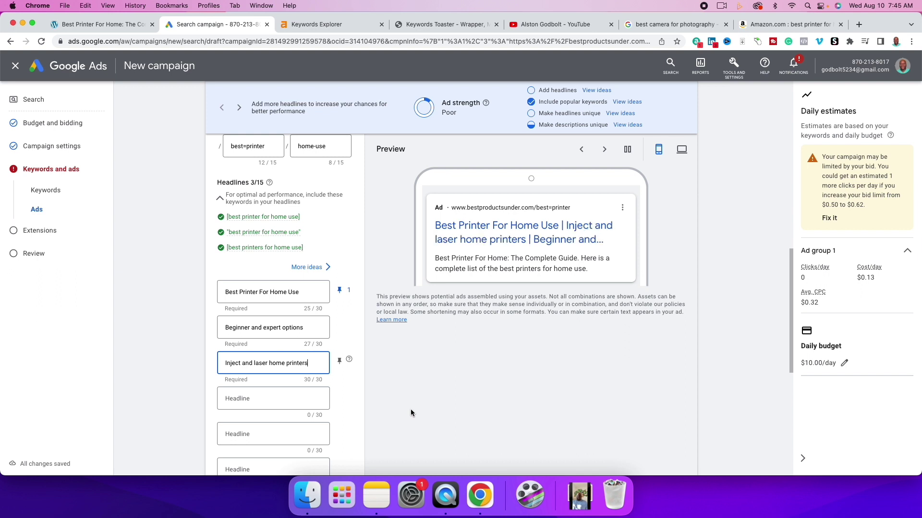
Add a third ad description reading "beginner friendly options for home use printing", correcting its misspelled words
{"action": "scroll", "coordinate": [410, 409], "scroll_direction": "down", "scroll_amount": 5}
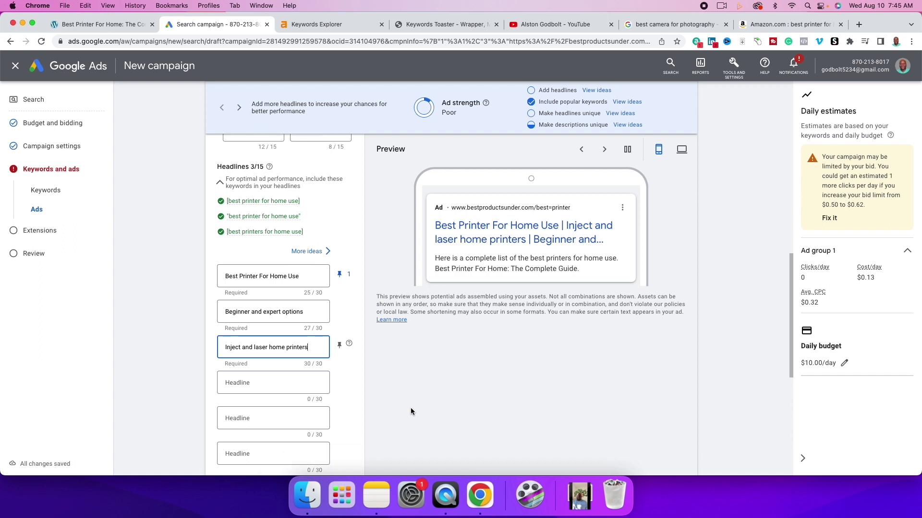
{"action": "scroll", "coordinate": [410, 407], "scroll_direction": "down", "scroll_amount": 3}
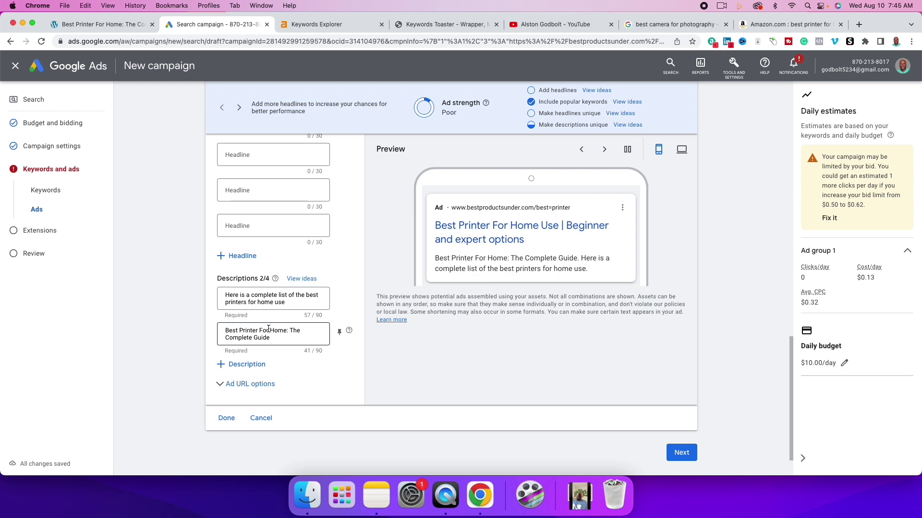
{"action": "left_click", "coordinate": [242, 365]}
{"action": "left_click", "coordinate": [275, 373]}
{"action": "type", "text": "be"}
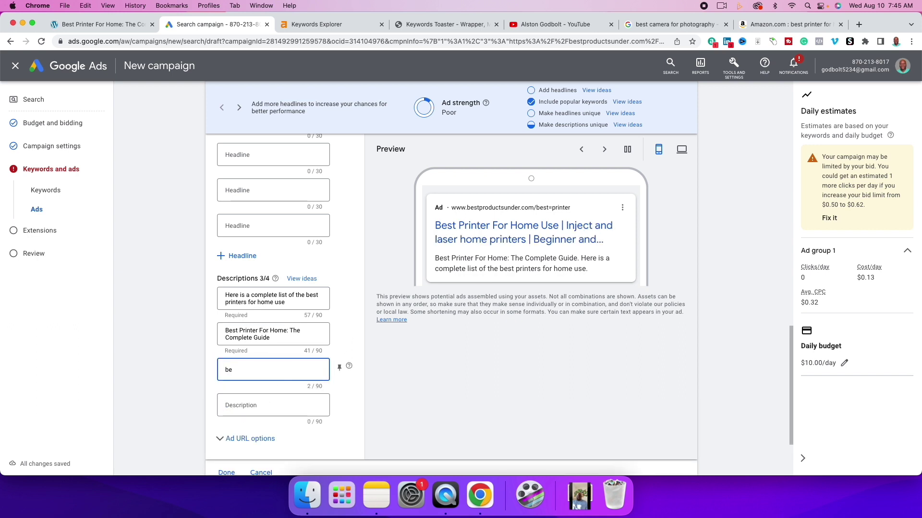
{"action": "type", "text": "gninner "}
{"action": "type", "text": "frienly"}
{"action": "type", "text": " options for "}
{"action": "type", "text": "ho"}
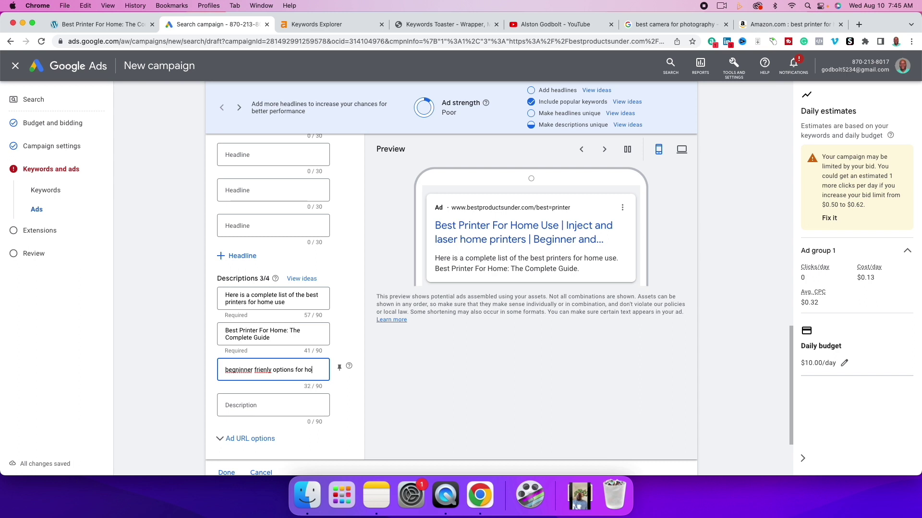
{"action": "type", "text": "me use printing"}
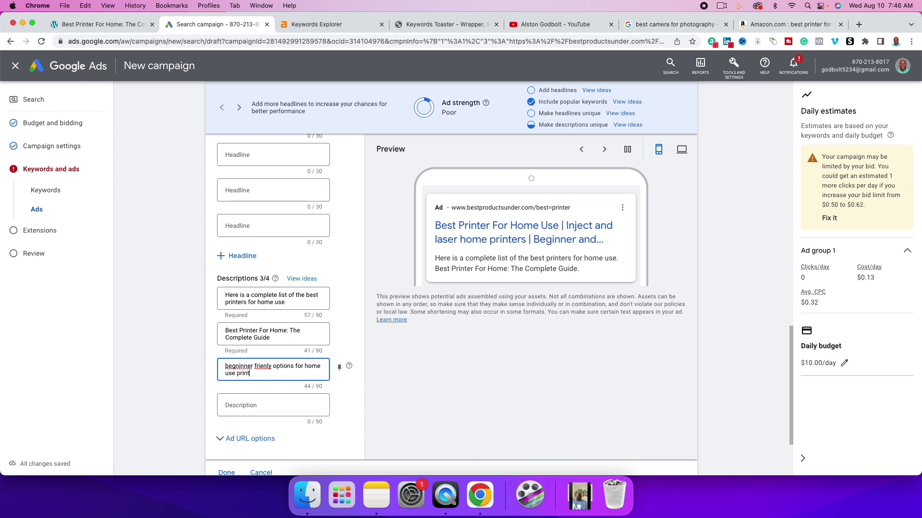
{"action": "right_click", "coordinate": [270, 369]}
{"action": "left_click", "coordinate": [278, 267]}
{"action": "right_click", "coordinate": [235, 367]}
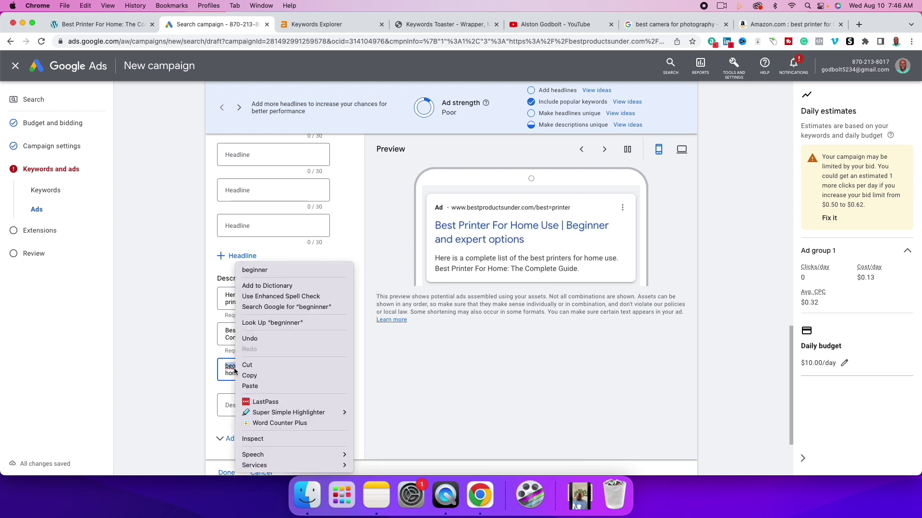
{"action": "left_click", "coordinate": [271, 270]}
Continue to the extensions and select the callouts "Every Budget Included", "Expert Friendly Options", "Best printer for home", "Beginner friendly printer" and "best home use printers"
{"action": "scroll", "coordinate": [506, 394], "scroll_direction": "down", "scroll_amount": 3}
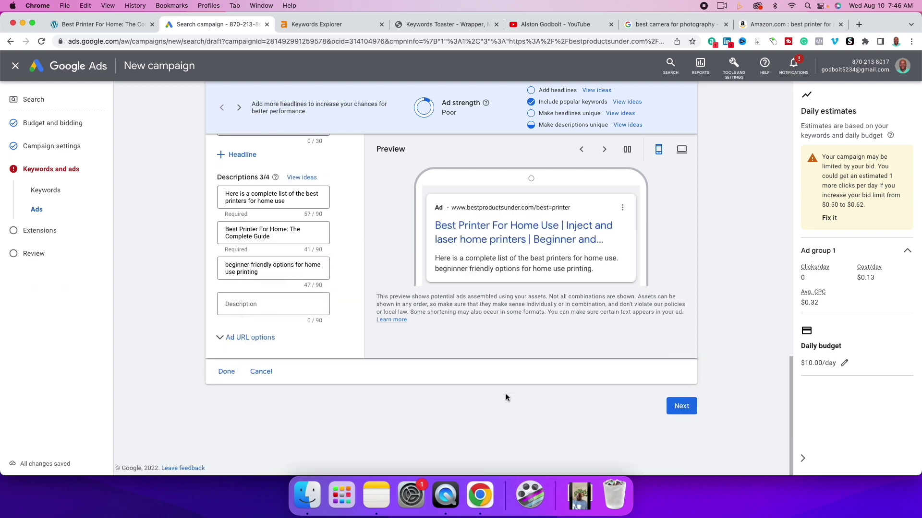
{"action": "left_click", "coordinate": [680, 406]}
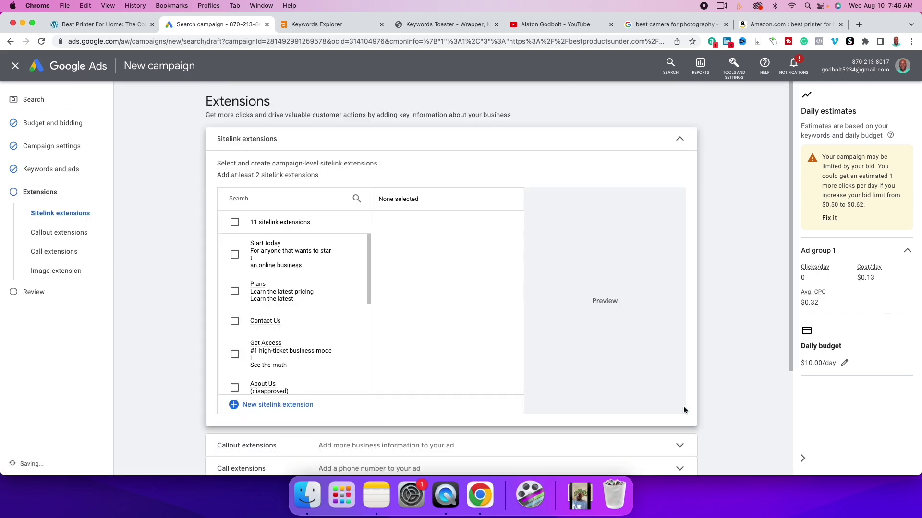
{"action": "left_click", "coordinate": [680, 139]}
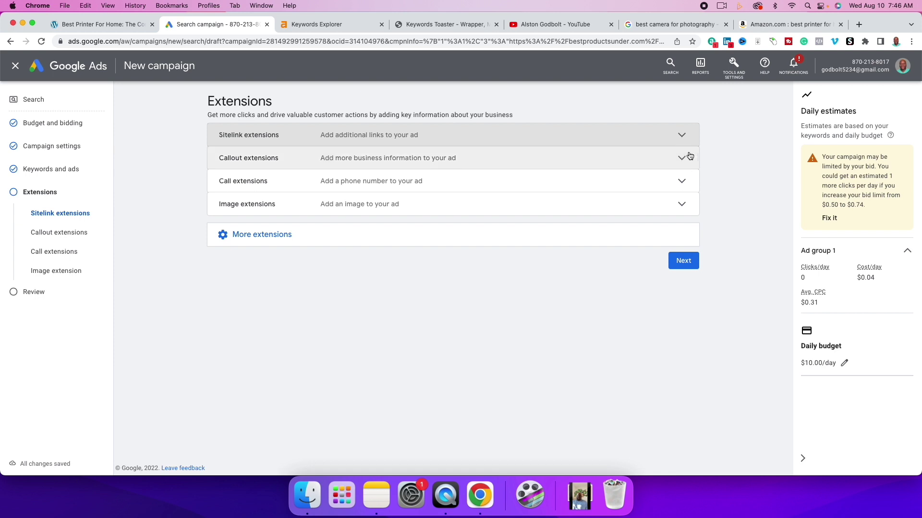
{"action": "left_click", "coordinate": [682, 160]}
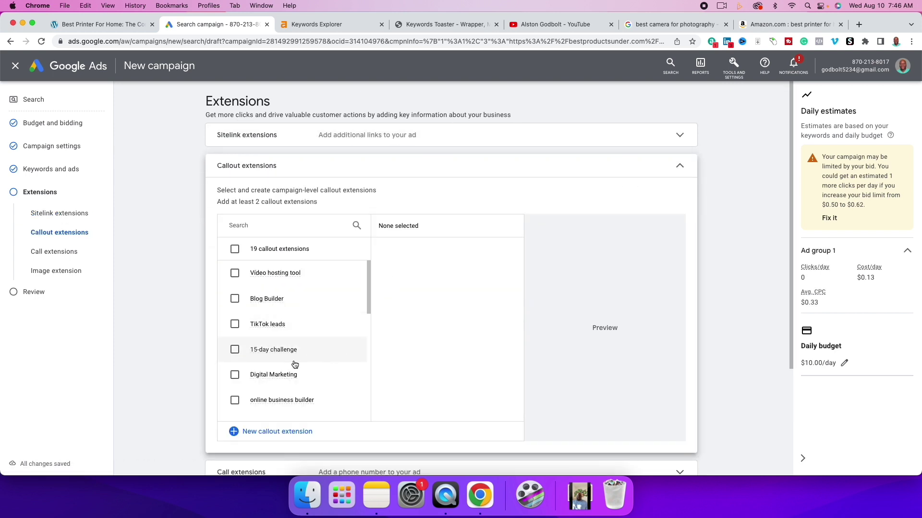
{"action": "scroll", "coordinate": [295, 364], "scroll_direction": "down", "scroll_amount": 6}
{"action": "scroll", "coordinate": [315, 375], "scroll_direction": "down", "scroll_amount": 2}
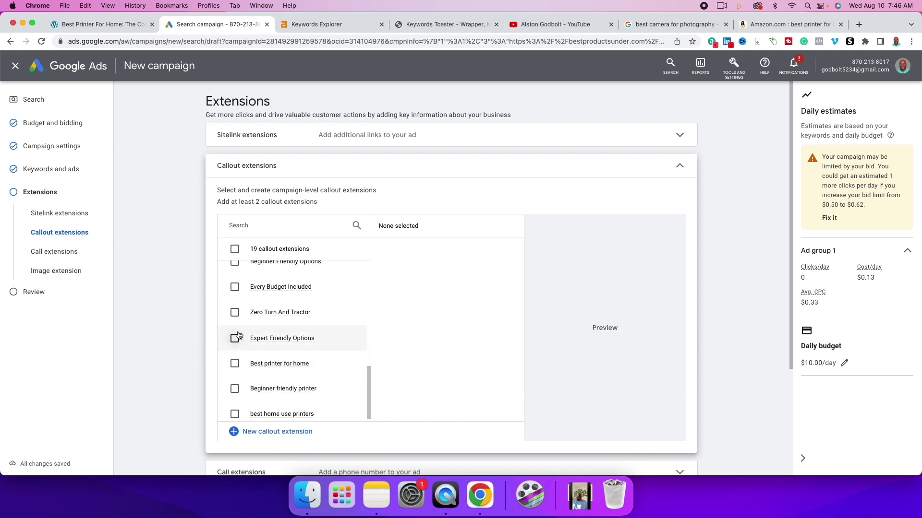
{"action": "left_click", "coordinate": [235, 288]}
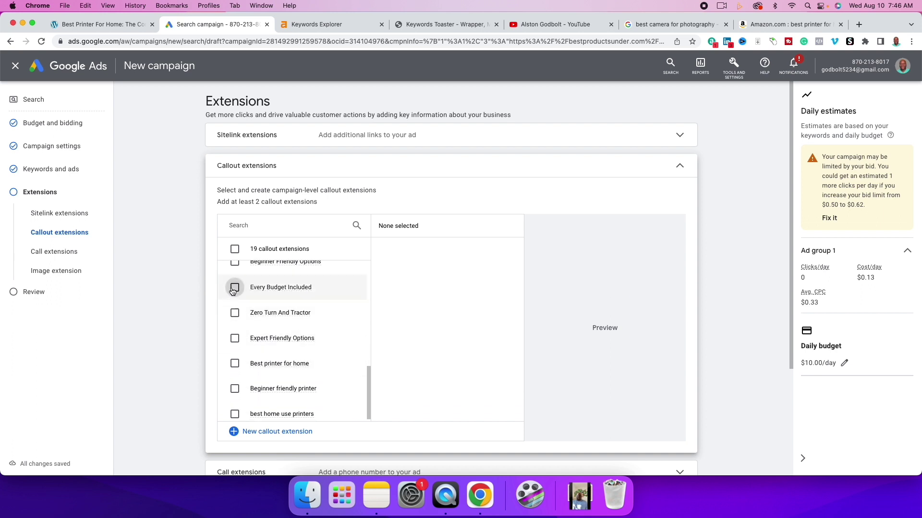
{"action": "left_click", "coordinate": [238, 344]}
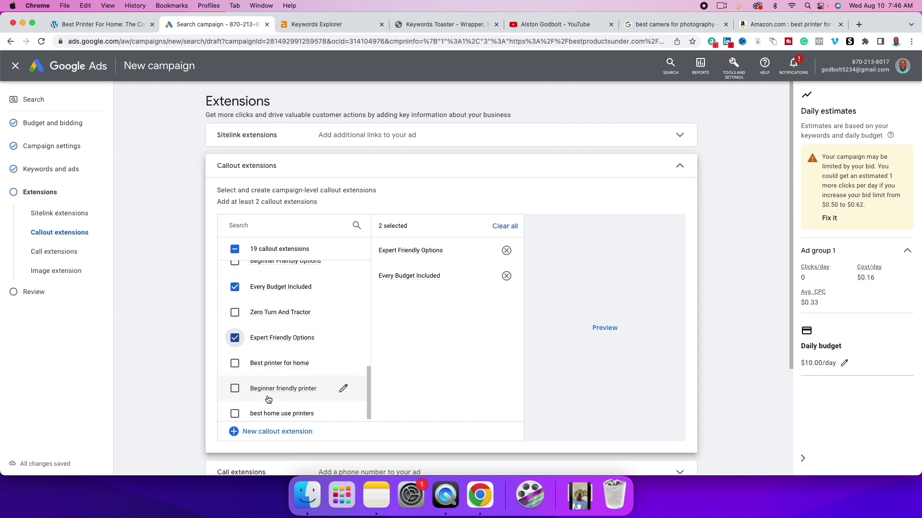
{"action": "scroll", "coordinate": [266, 394], "scroll_direction": "down", "scroll_amount": 1}
{"action": "left_click", "coordinate": [235, 357]}
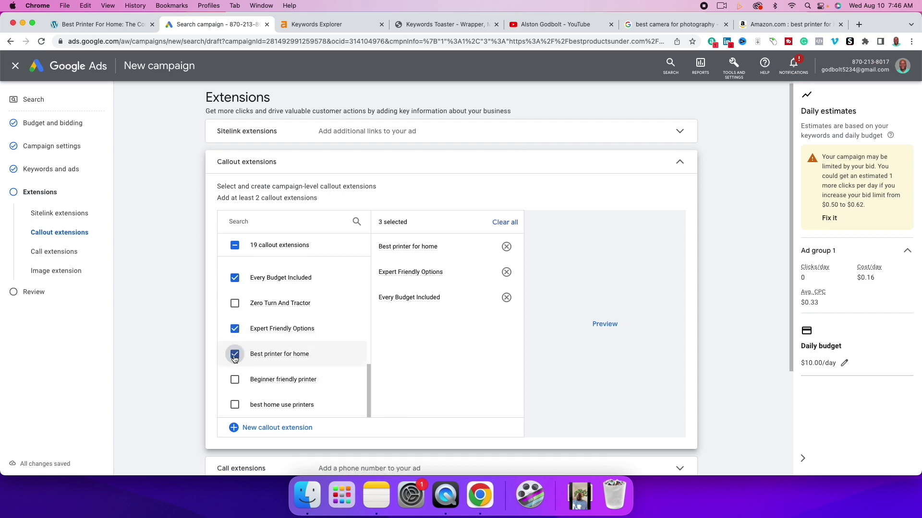
{"action": "left_click", "coordinate": [235, 383]}
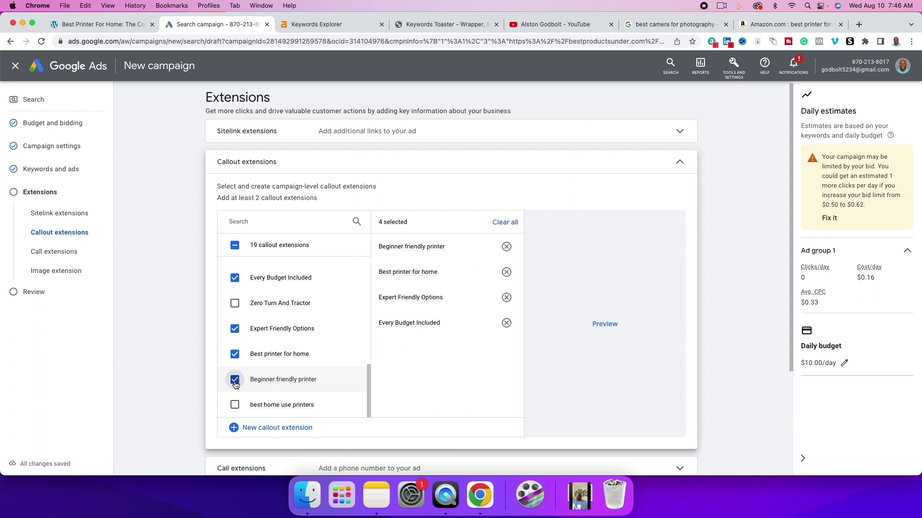
{"action": "left_click", "coordinate": [234, 405]}
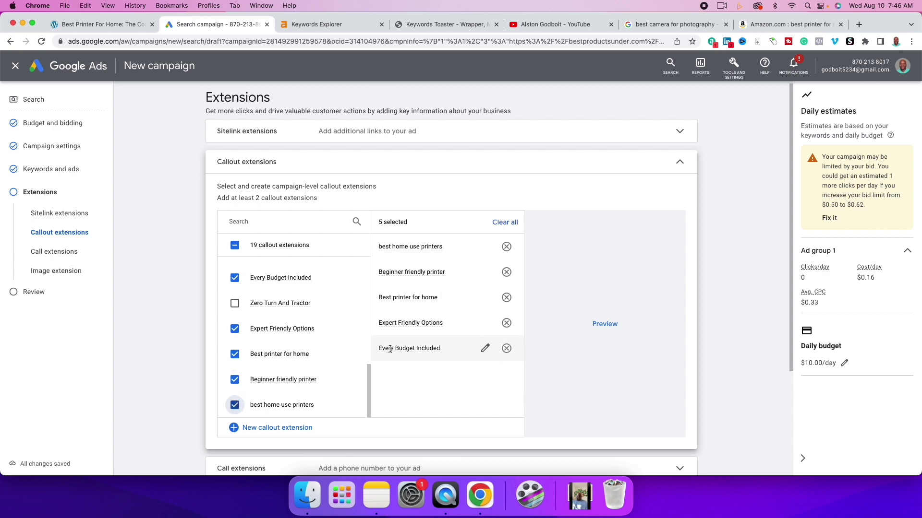
Continue to the campaign review, go through the summarized settings and try to publish the campaign
{"action": "scroll", "coordinate": [550, 381], "scroll_direction": "down", "scroll_amount": 3}
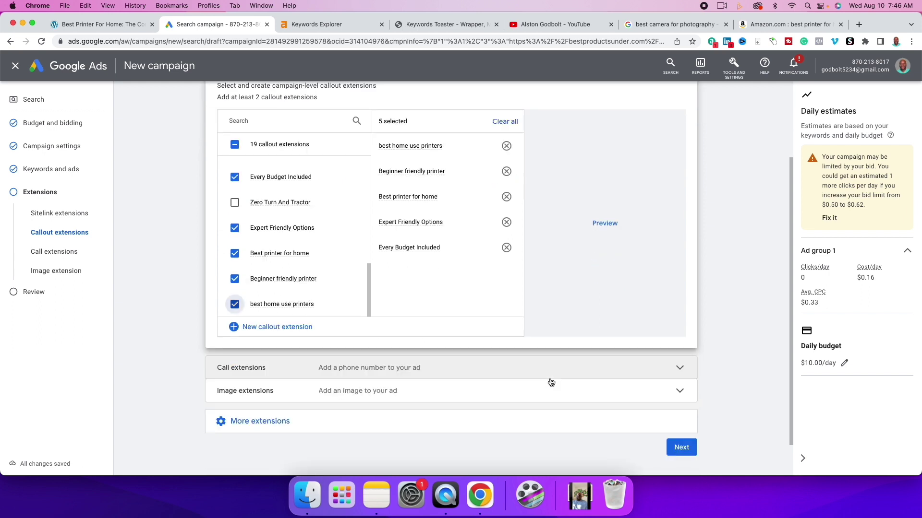
{"action": "left_click", "coordinate": [680, 413]}
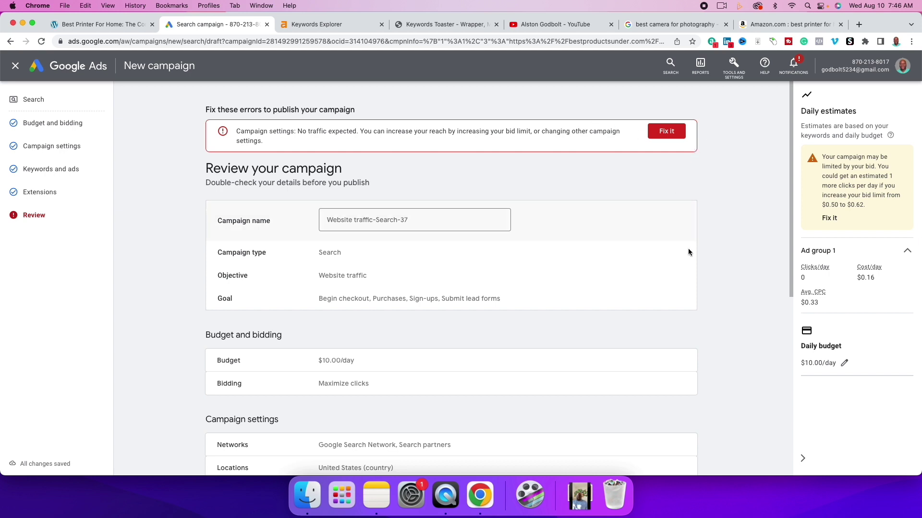
{"action": "scroll", "coordinate": [686, 288], "scroll_direction": "down", "scroll_amount": 6}
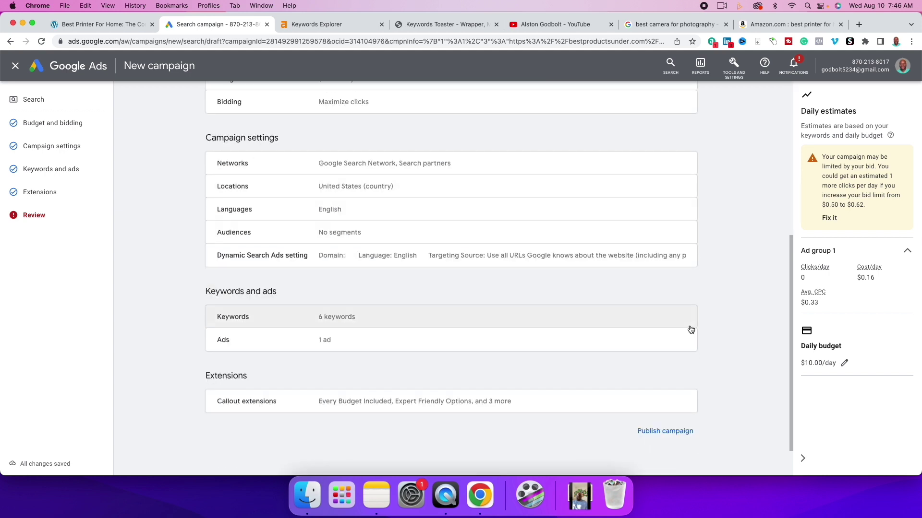
{"action": "left_click", "coordinate": [665, 434]}
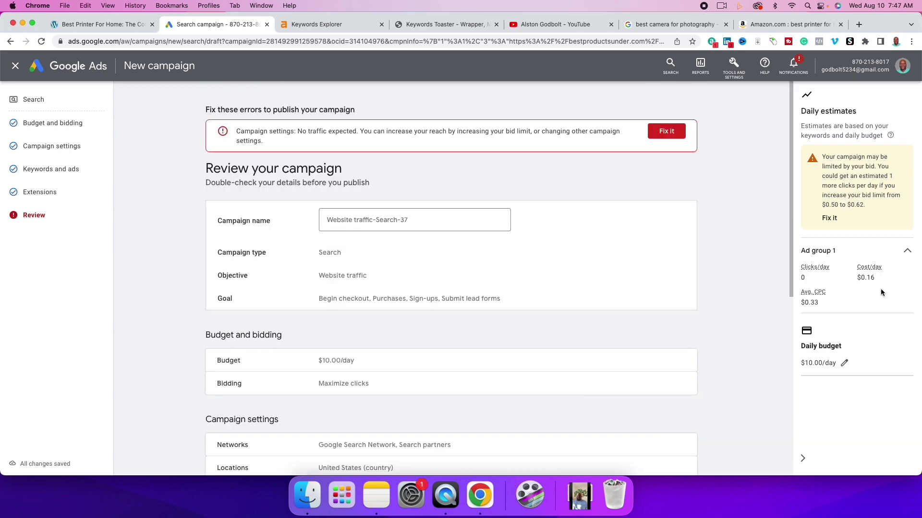
{"action": "mouse_move", "coordinate": [811, 277]}
{"action": "scroll", "coordinate": [724, 375], "scroll_direction": "down", "scroll_amount": 5}
{"action": "scroll", "coordinate": [725, 375], "scroll_direction": "up", "scroll_amount": 5}
Switch to the Amazon results for "best printer for home" and examine the listed printers, their ratings and prices
{"action": "left_click", "coordinate": [382, 19]}
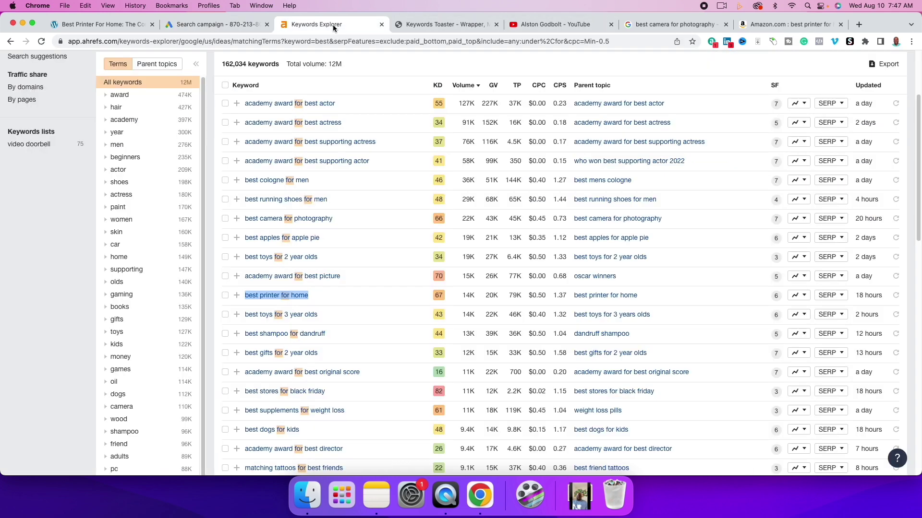
{"action": "left_click", "coordinate": [760, 24]}
{"action": "scroll", "coordinate": [432, 374], "scroll_direction": "down", "scroll_amount": 10}
{"action": "scroll", "coordinate": [435, 374], "scroll_direction": "down", "scroll_amount": 5}
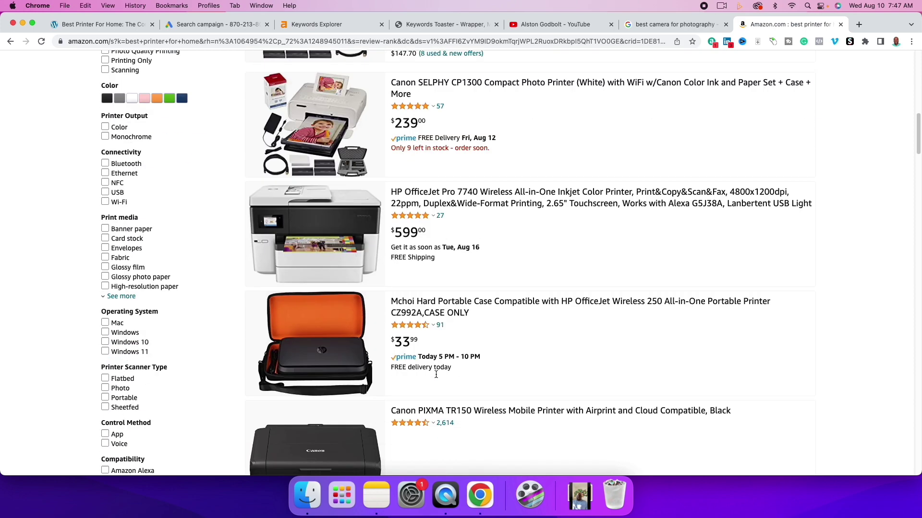
{"action": "scroll", "coordinate": [518, 411], "scroll_direction": "down", "scroll_amount": 5}
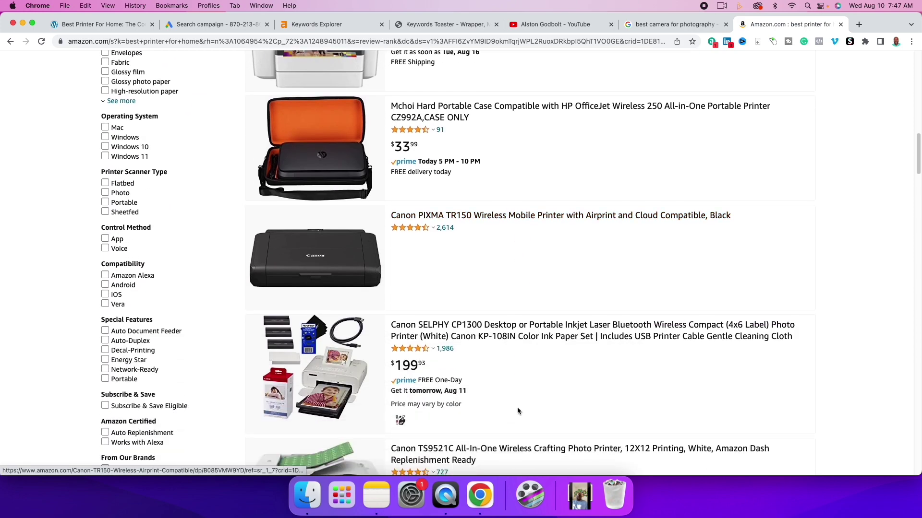
{"action": "scroll", "coordinate": [519, 411], "scroll_direction": "down", "scroll_amount": 4}
{"action": "scroll", "coordinate": [519, 411], "scroll_direction": "down", "scroll_amount": 5}
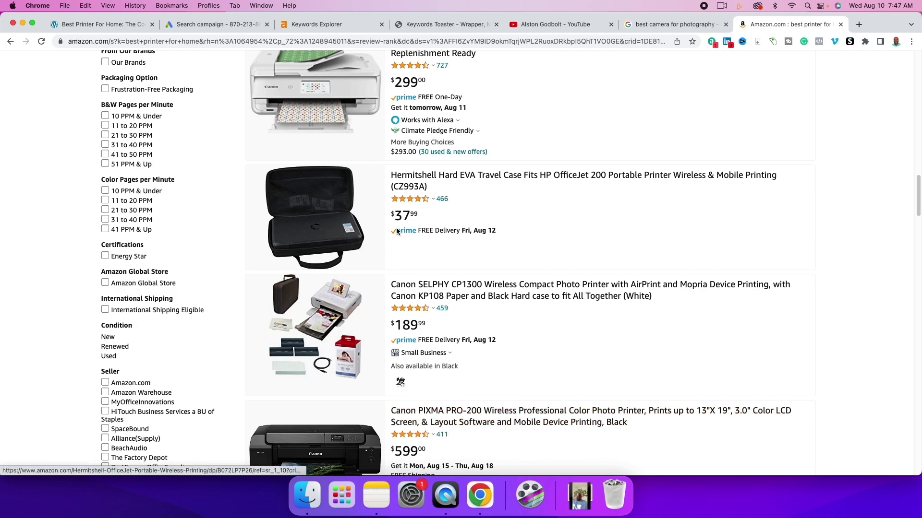
{"action": "scroll", "coordinate": [460, 340], "scroll_direction": "down", "scroll_amount": 2}
{"action": "scroll", "coordinate": [459, 340], "scroll_direction": "up", "scroll_amount": 20}
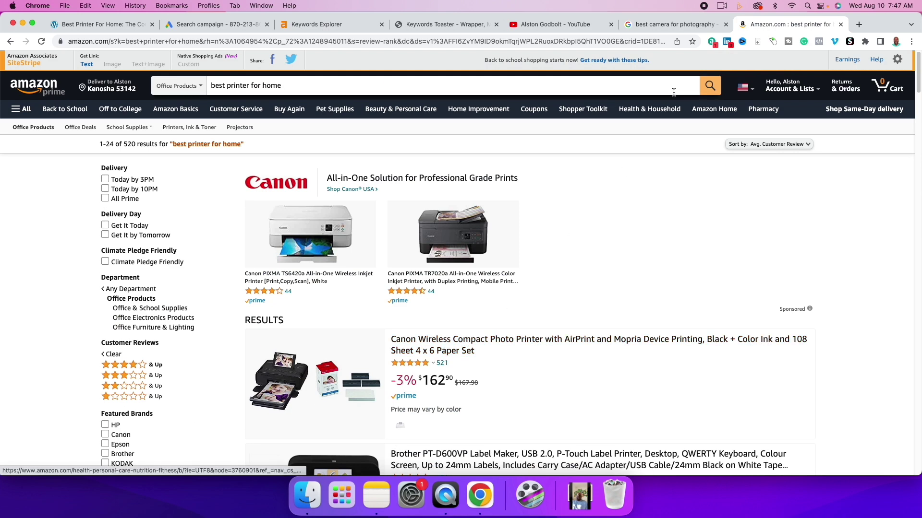
Copy the query "best camera for photography" from the Google search and search Amazon for it
{"action": "left_click", "coordinate": [686, 25]}
{"action": "double_click", "coordinate": [232, 70]}
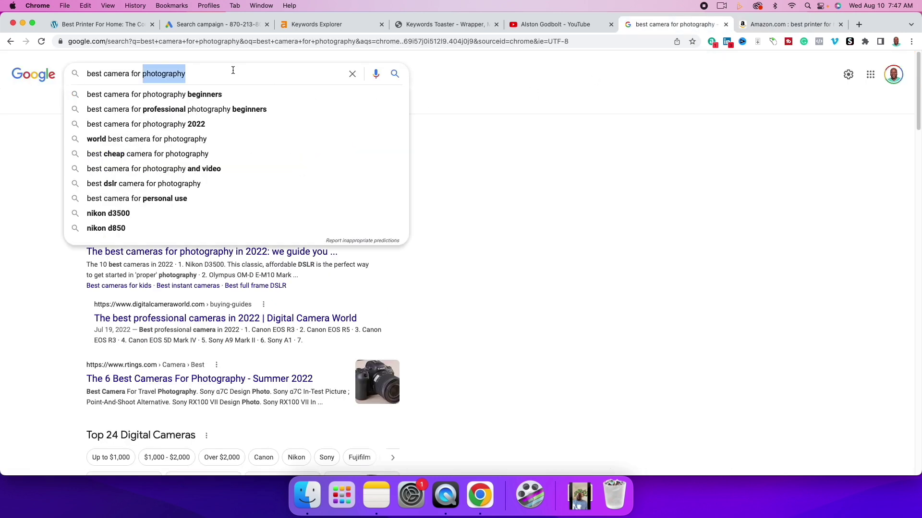
{"action": "triple_click", "coordinate": [233, 72]}
{"action": "key", "text": "super+c"}
{"action": "key", "text": "ctrl+Tab"}
{"action": "left_click", "coordinate": [38, 87]}
{"action": "key", "text": "super+v"}
{"action": "key", "text": "Return"}
Examine the prices and ratings of the cameras listed on Amazon, and switch to the YouTube channel's videos page
{"action": "scroll", "coordinate": [621, 361], "scroll_direction": "down", "scroll_amount": 3}
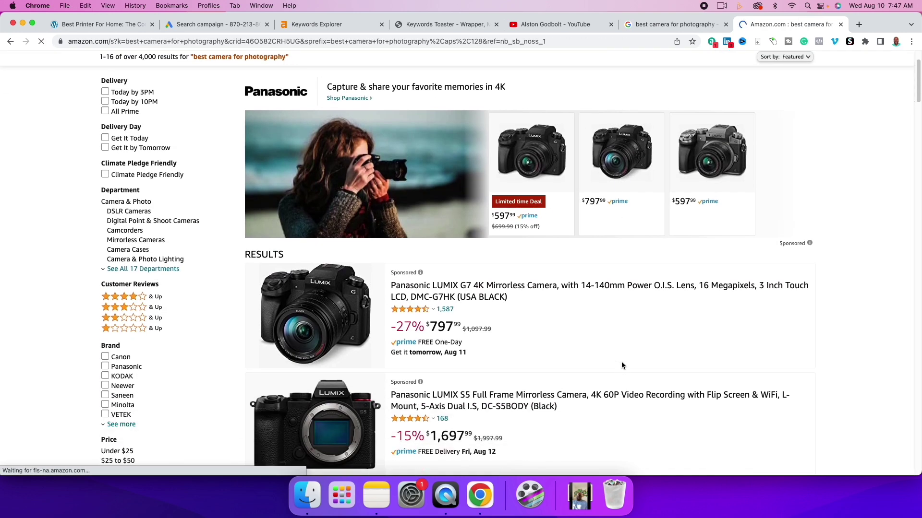
{"action": "scroll", "coordinate": [540, 333], "scroll_direction": "down", "scroll_amount": 5}
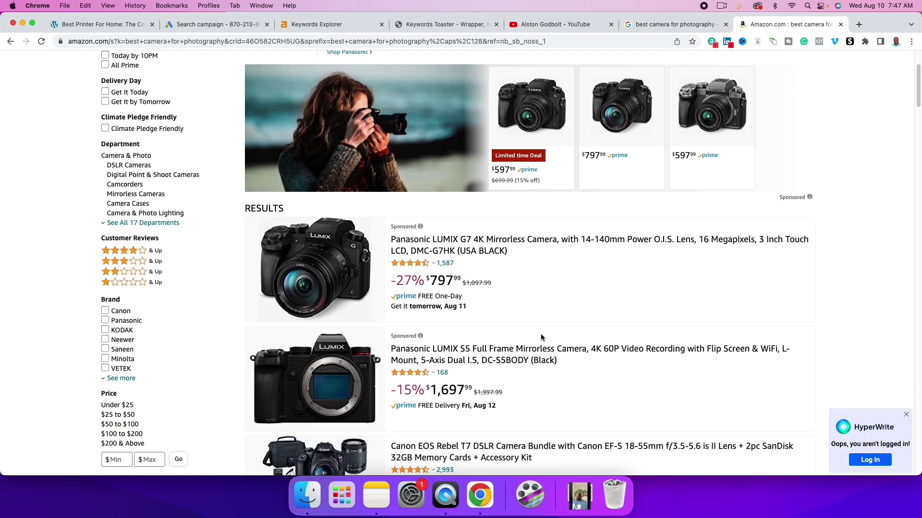
{"action": "scroll", "coordinate": [421, 332], "scroll_direction": "down", "scroll_amount": 3}
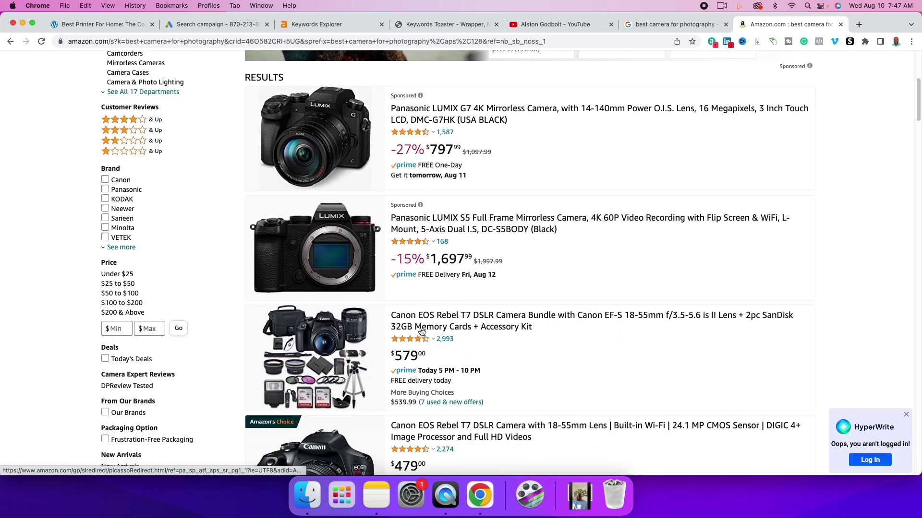
{"action": "scroll", "coordinate": [499, 336], "scroll_direction": "down", "scroll_amount": 3}
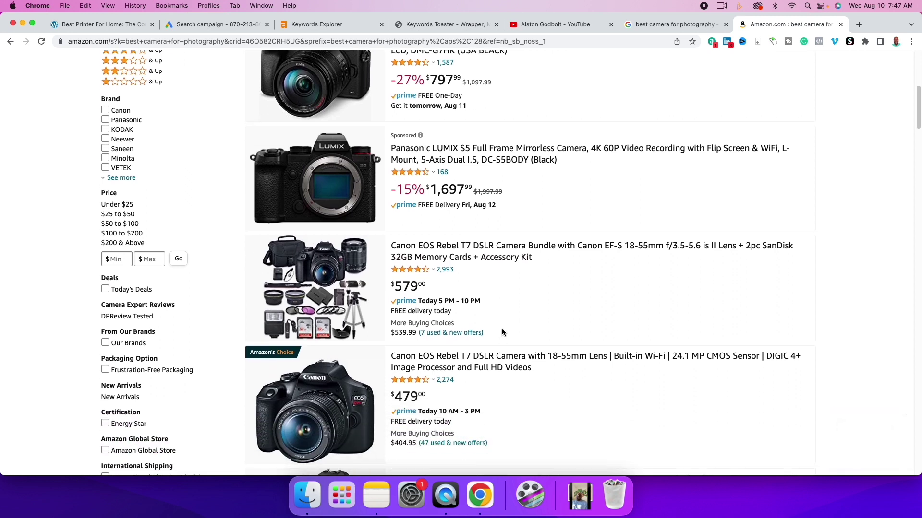
{"action": "left_click", "coordinate": [561, 24]}
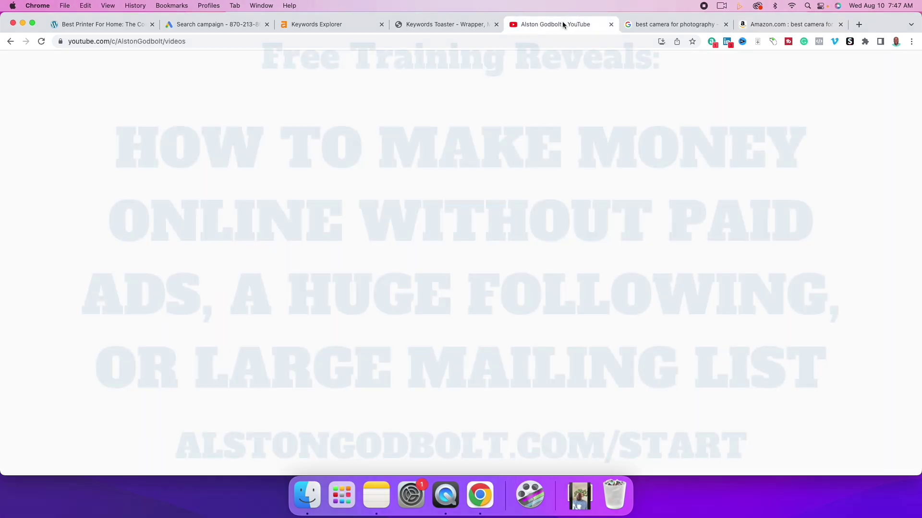